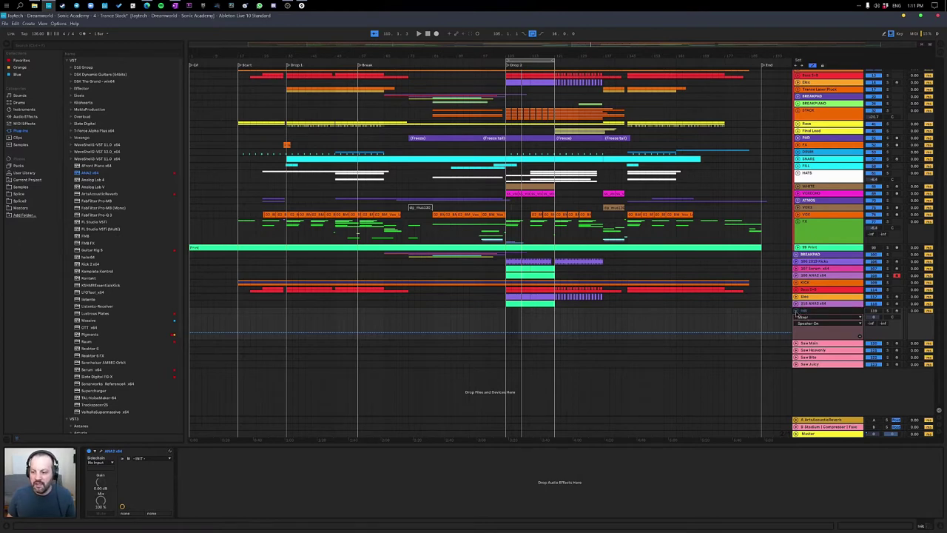
Fold the INIT track and review the device chains of the Saw Main, Saw Heavenly, Saw Bite and Saw Juicy tracks.
left_click(796, 312)
left_click(802, 318)
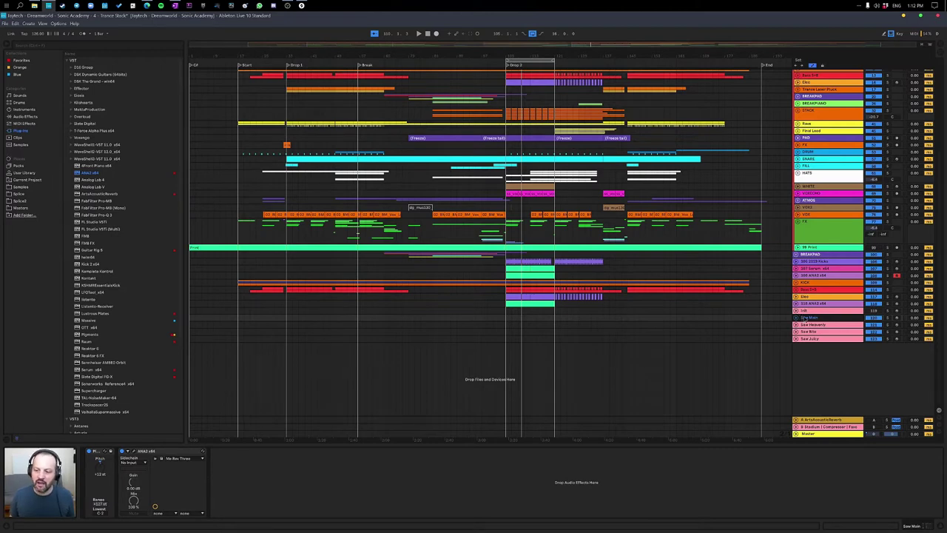
left_click(809, 327)
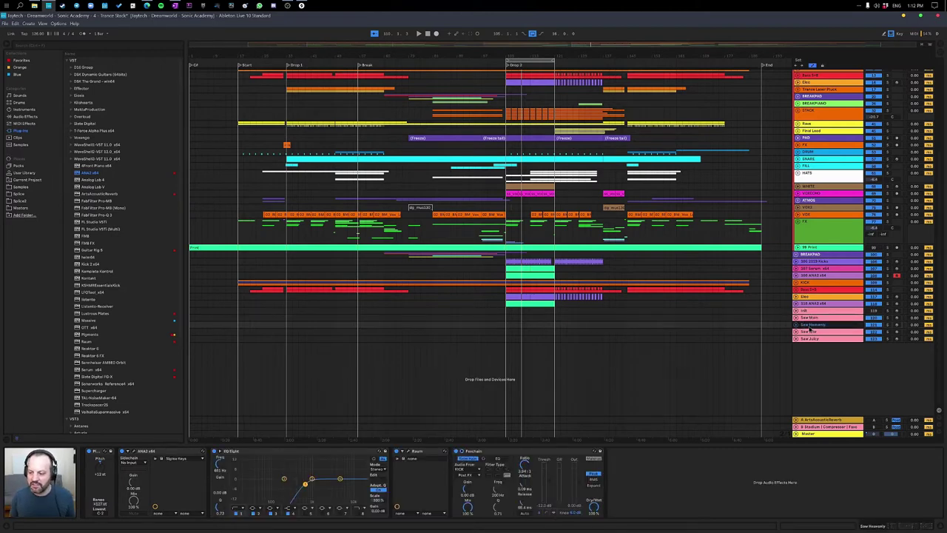
left_click(812, 331)
left_click(811, 338)
left_click(810, 331)
left_click(810, 324)
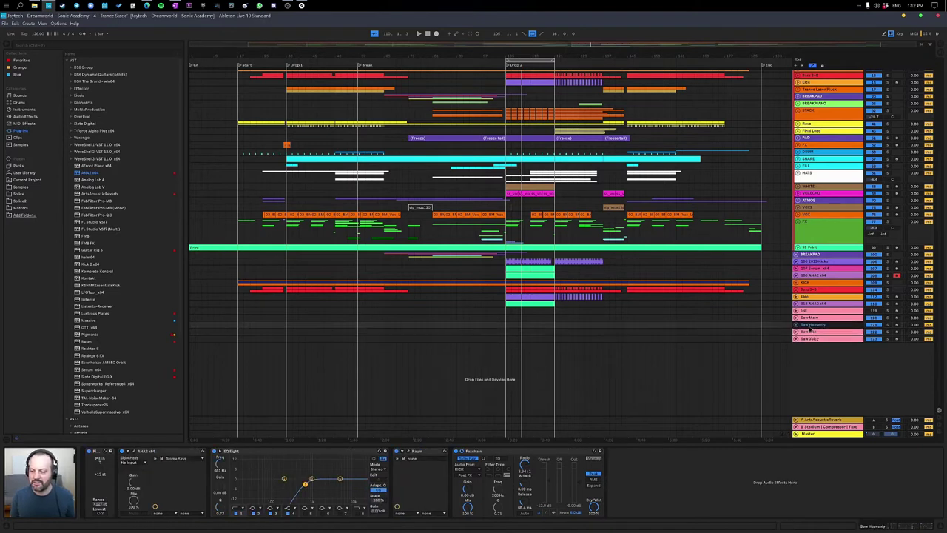
left_click(810, 317)
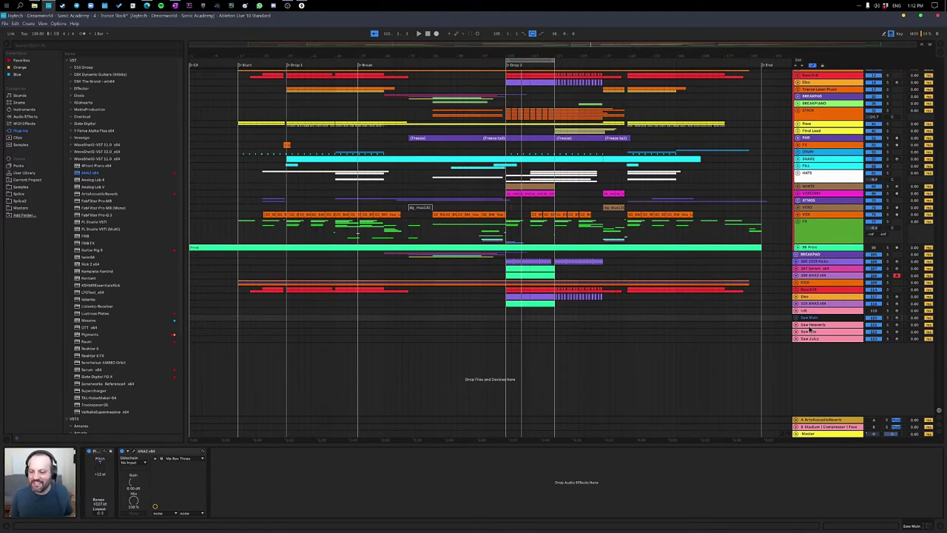
Unfold the INIT track, place the insert marker on it at the start of Drop 2 and open its ANA2 instrument.
key("Up")
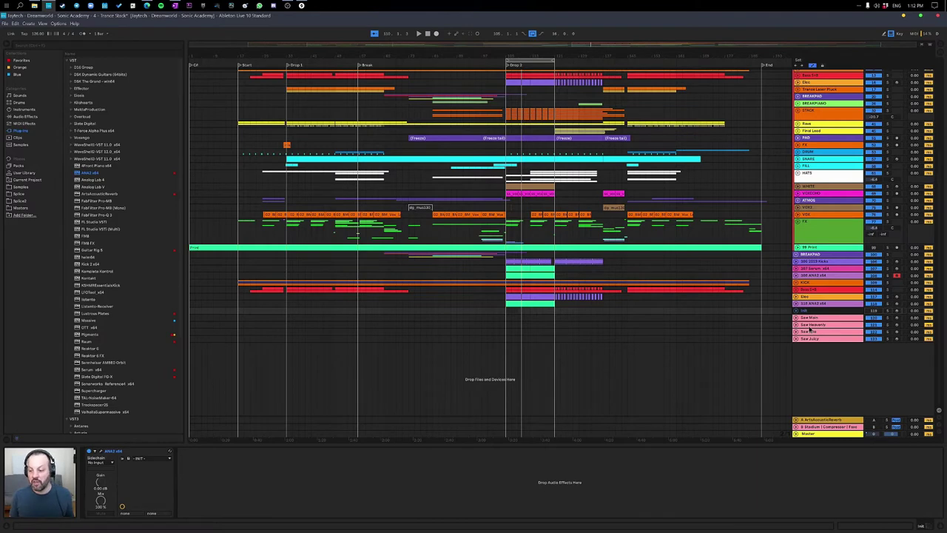
key("u")
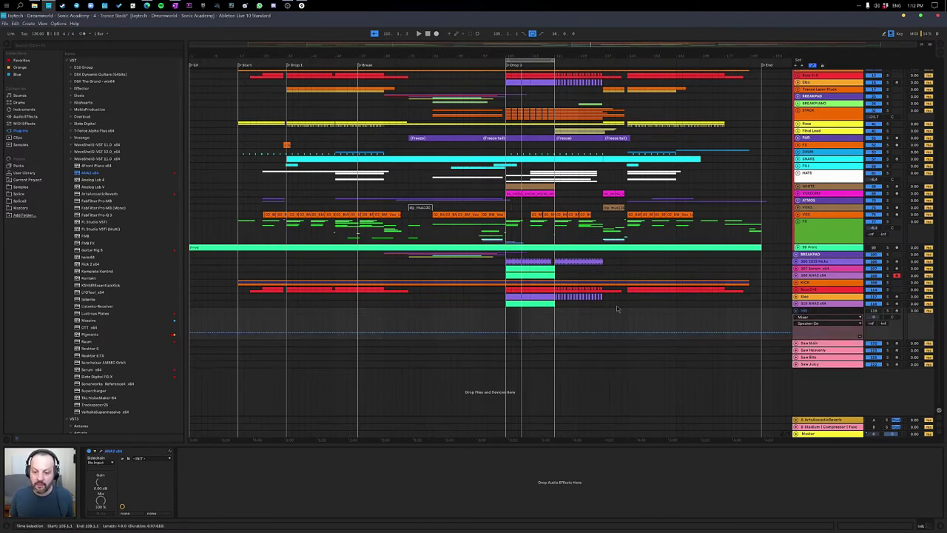
left_click(539, 318)
left_click(508, 318)
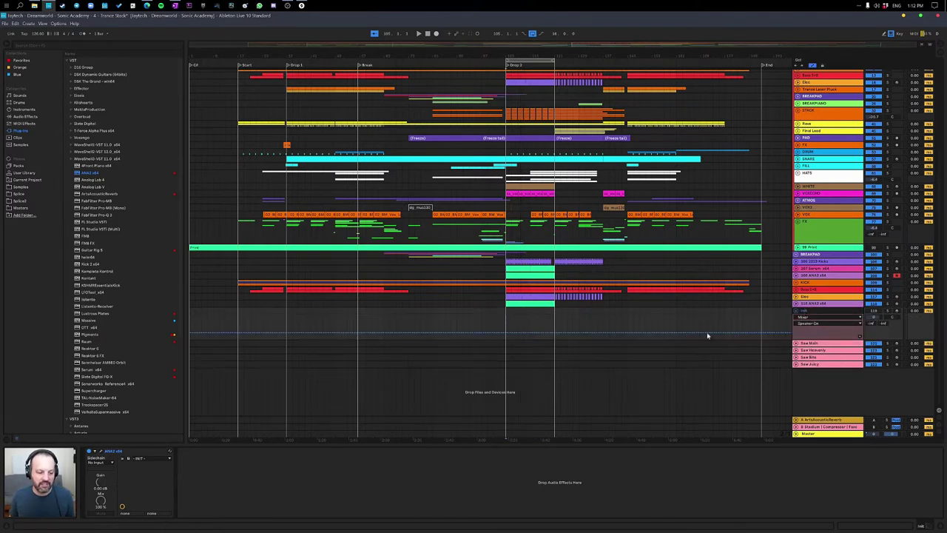
left_click(101, 452)
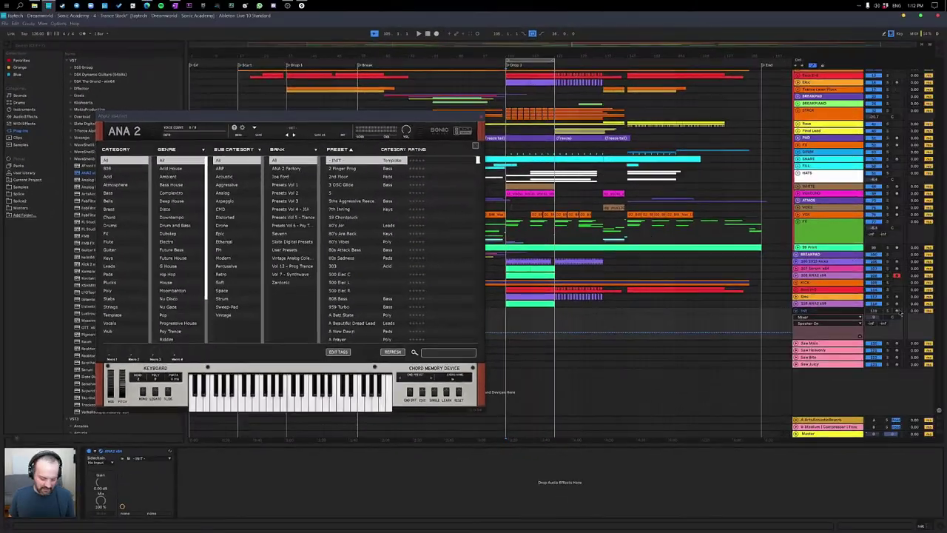
Arm the INIT track for recording, lower its track volume and close the ANA 2 window.
left_click(896, 311)
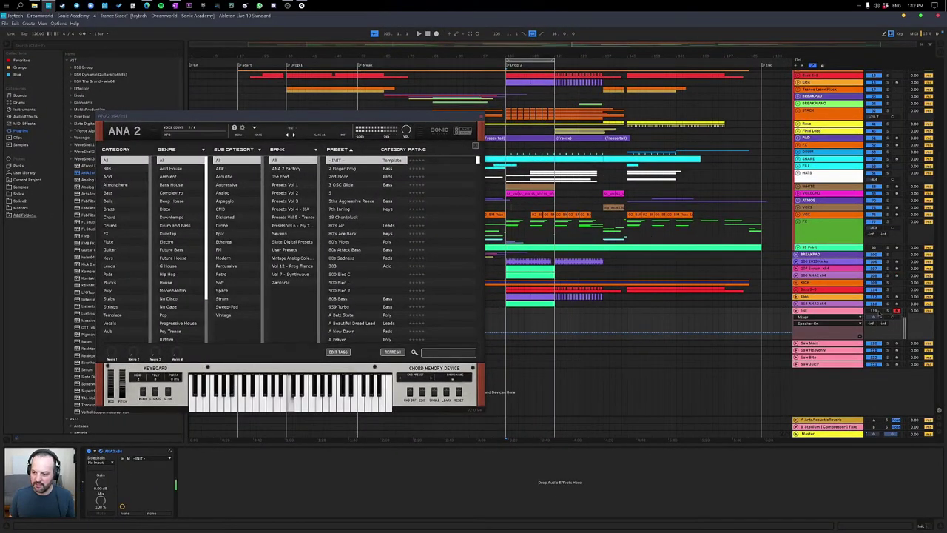
left_click(878, 311)
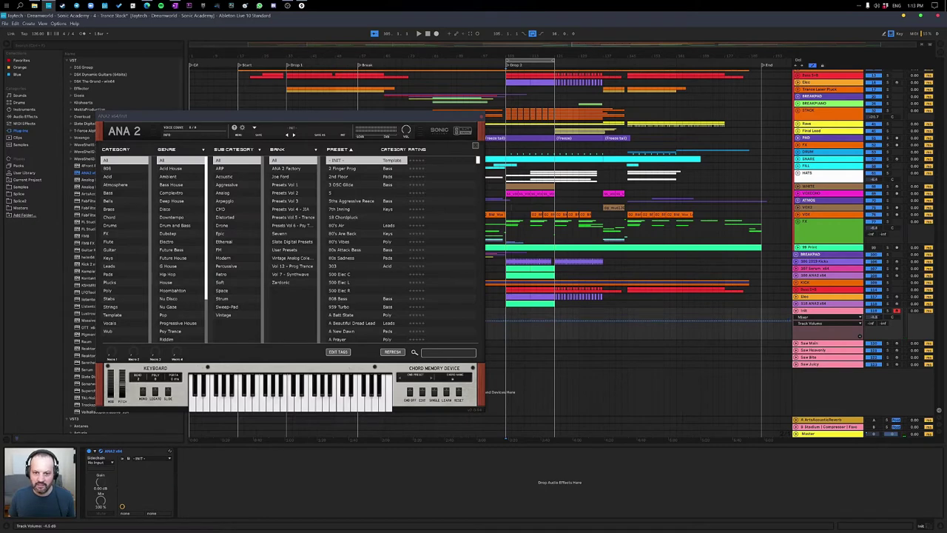
left_click_drag(449, 118, 380, 34)
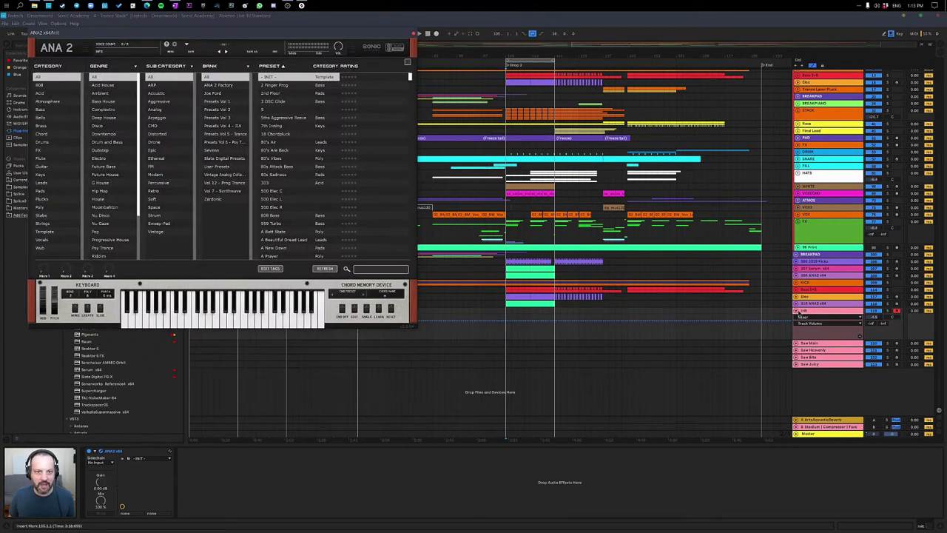
left_click(798, 313)
left_click(414, 34)
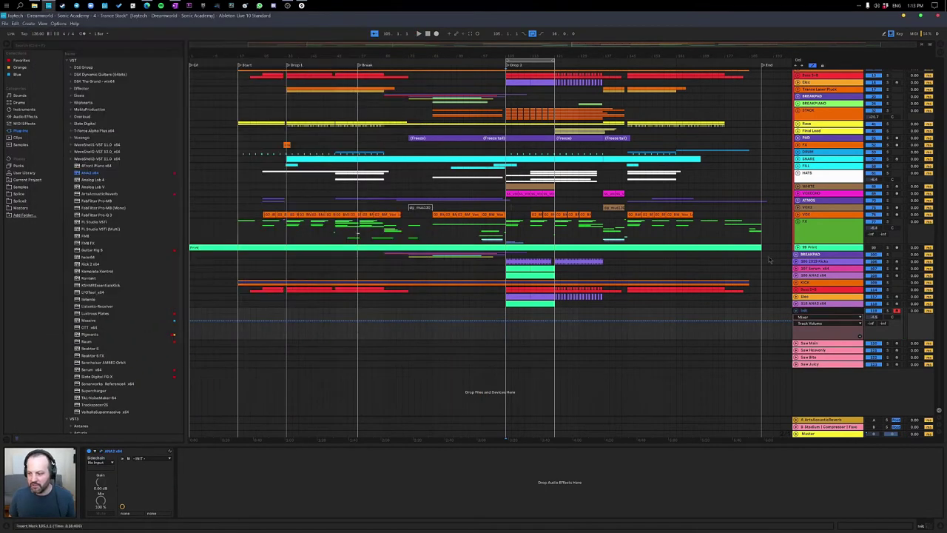
Select the bass, Elec and 118-ANA2 tracks above INIT and play back the Drop 2 section.
left_click(513, 310)
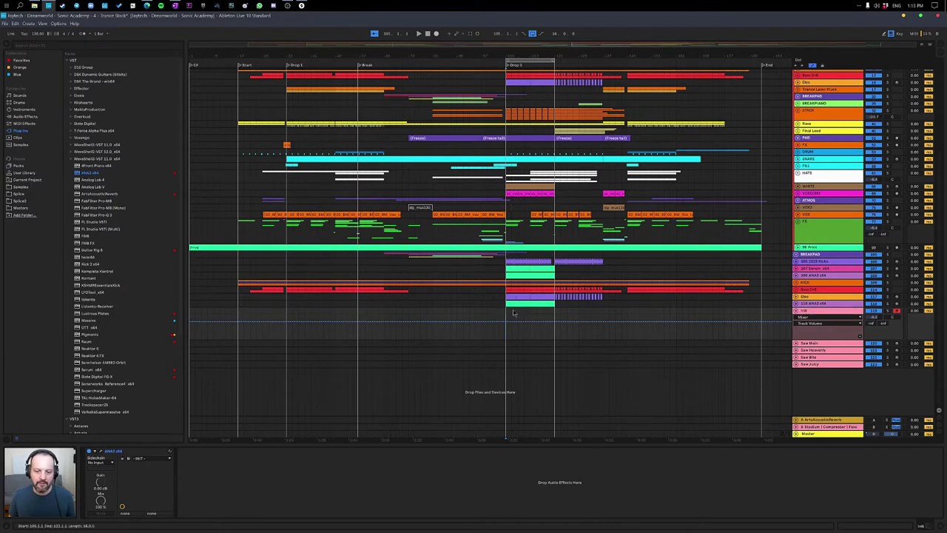
left_click(558, 303)
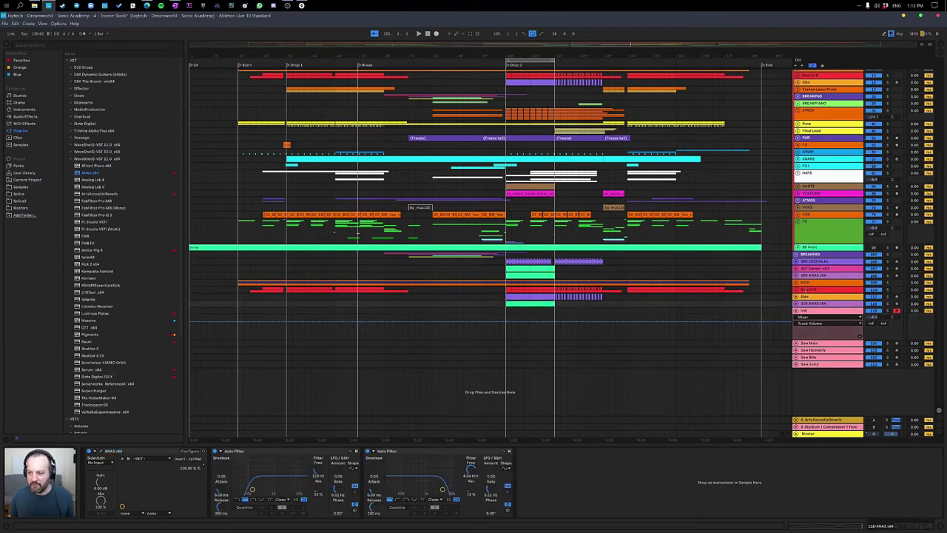
left_click(808, 290)
left_click(811, 304, "shift")
left_click(888, 304)
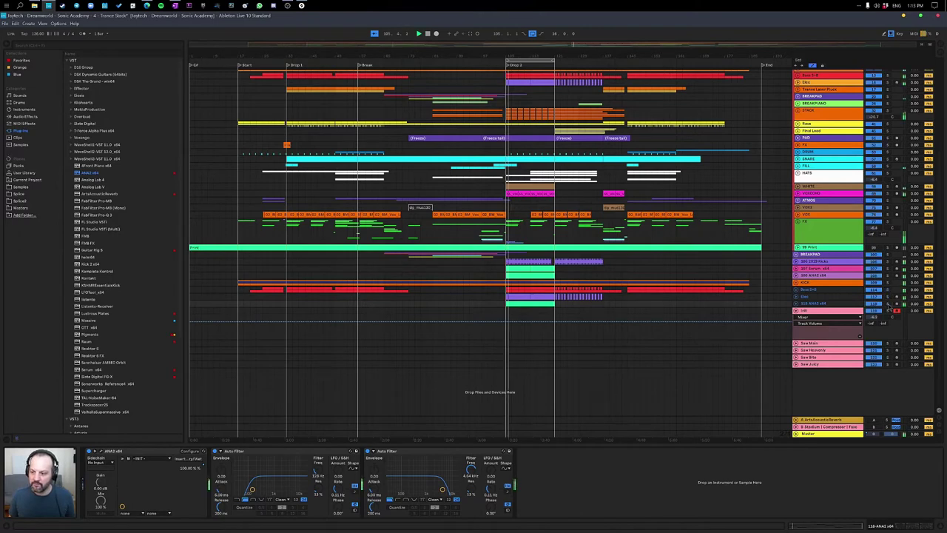
scroll(875, 289, "up", 4)
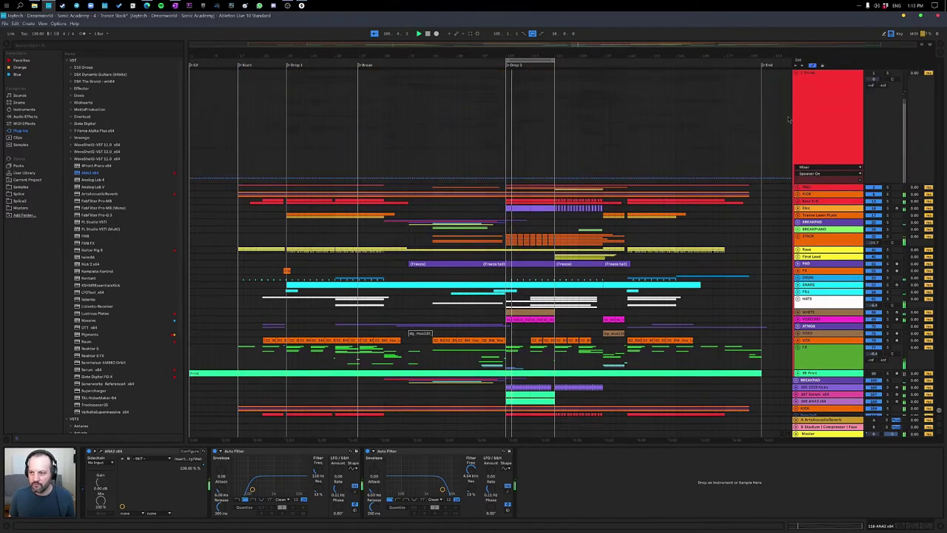
scroll(684, 223, "down", 7)
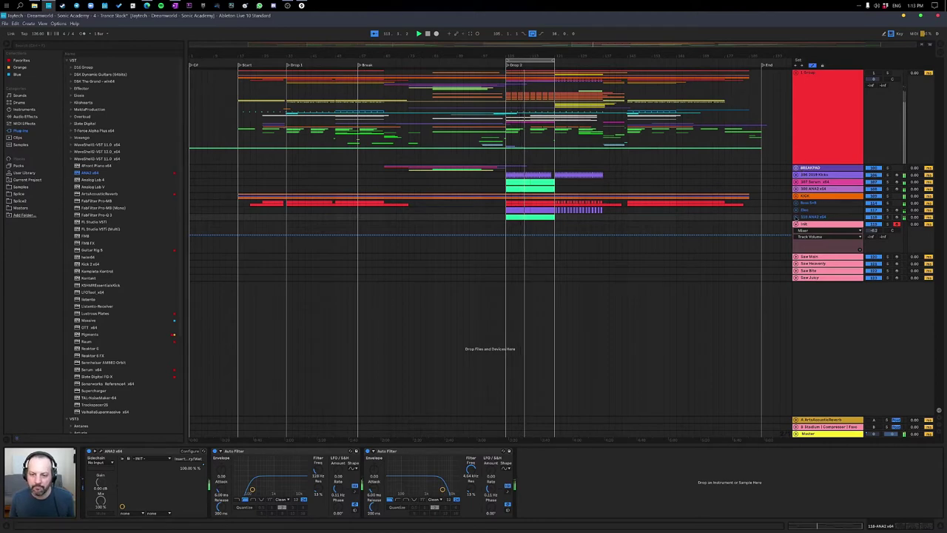
Unfold all tracks, hide the automation lanes and select the Drop 2 clip on the 118-ANA2 track.
left_click(797, 218, "alt")
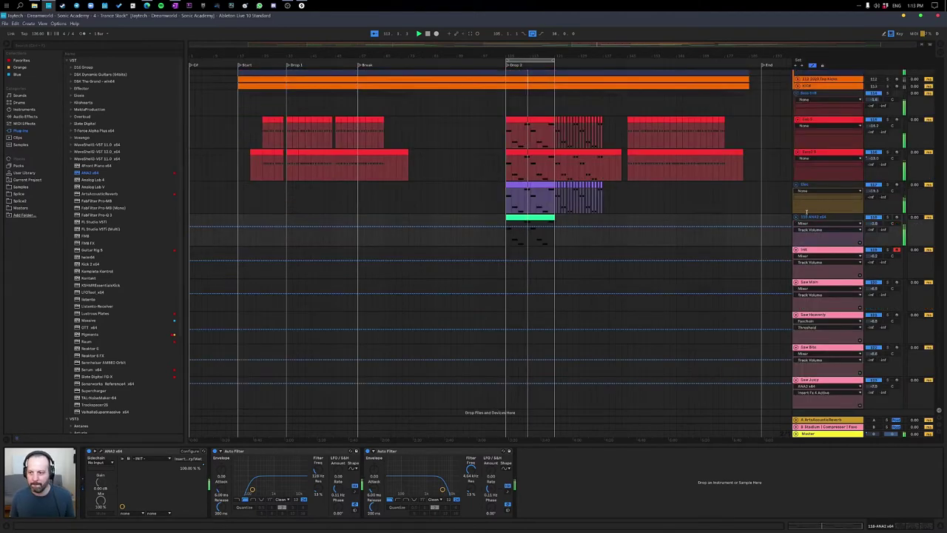
key("a")
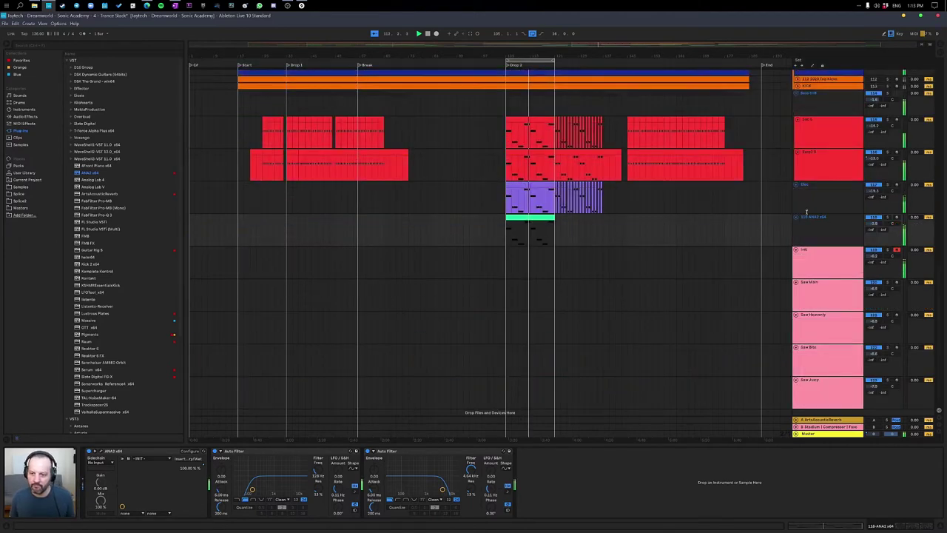
left_click(539, 220)
left_click(539, 219)
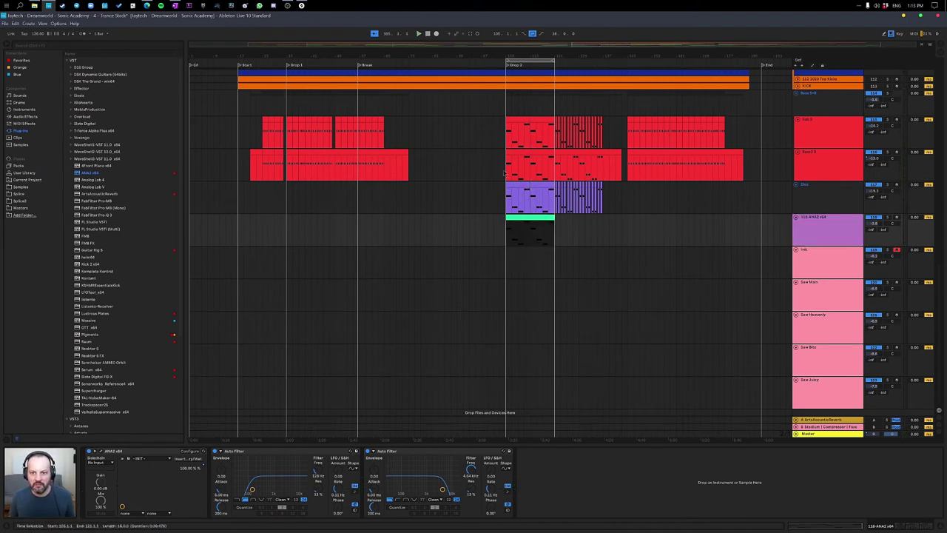
mouse_move(550, 51)
left_mouse_down()
mouse_move(550, 107)
mouse_move(550, 76)
left_mouse_up()
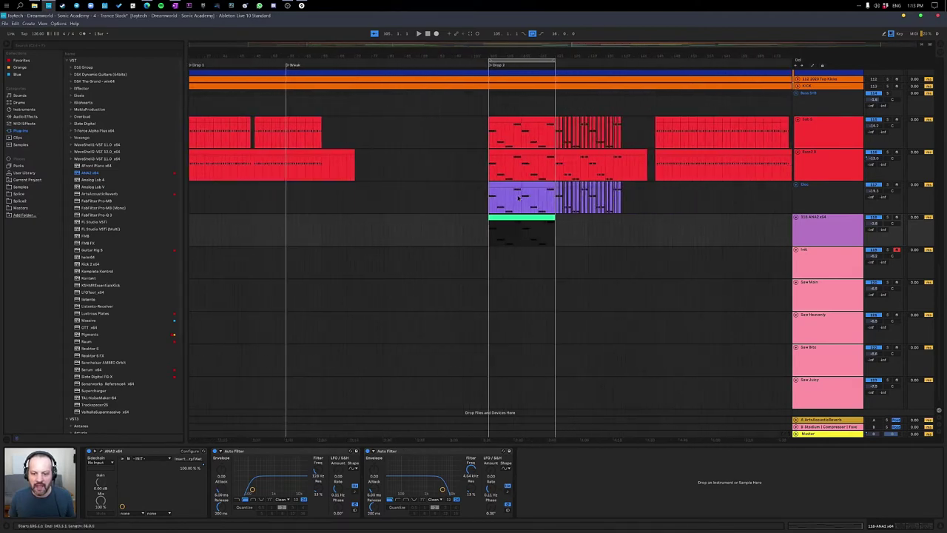
Copy the Drop 2 clip from the 118-ANA2 track onto the INIT track at the start of Drop 2.
left_click(489, 267)
key("0")
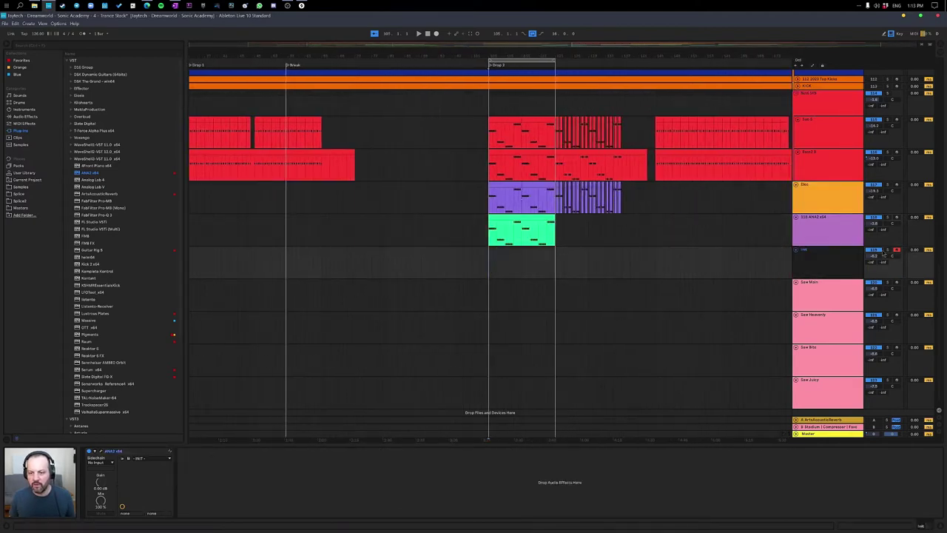
left_click(502, 218)
left_click(490, 259)
key("ctrl+v")
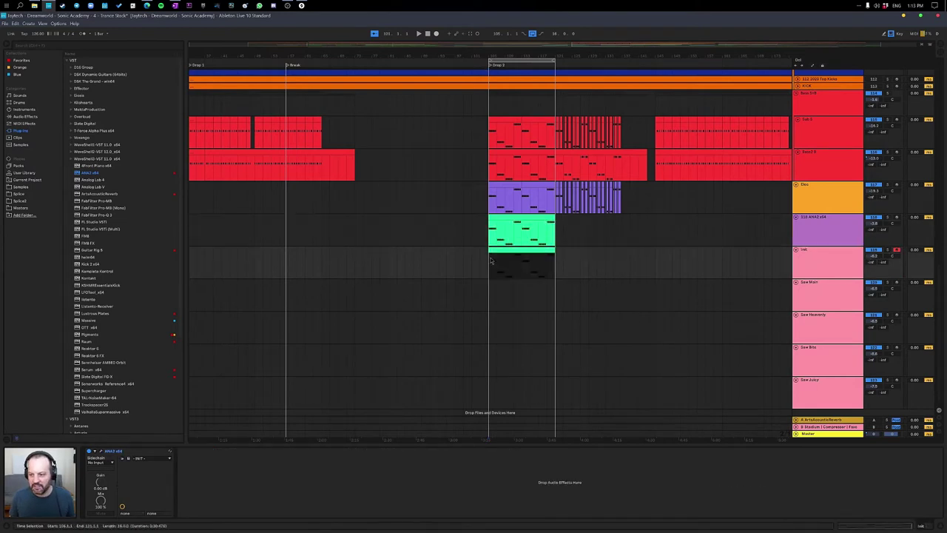
Play back the copied clip on the INIT track and open it in the MIDI note editor.
left_click(817, 259)
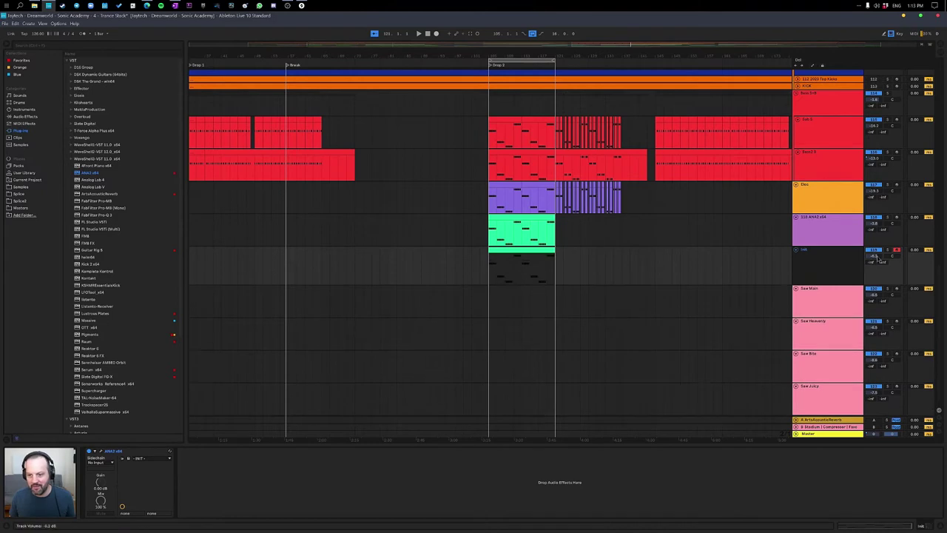
key("0")
key("space")
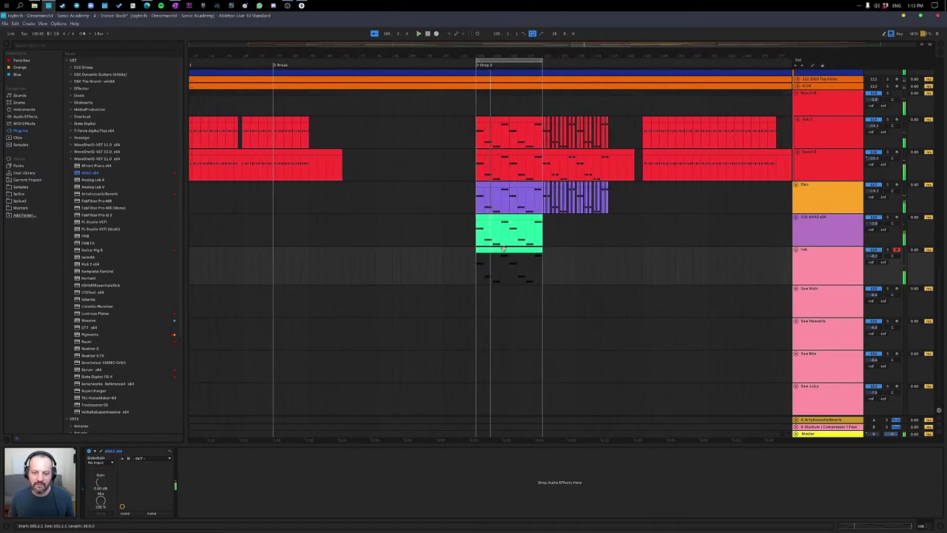
double_click(496, 249)
left_click(392, 348)
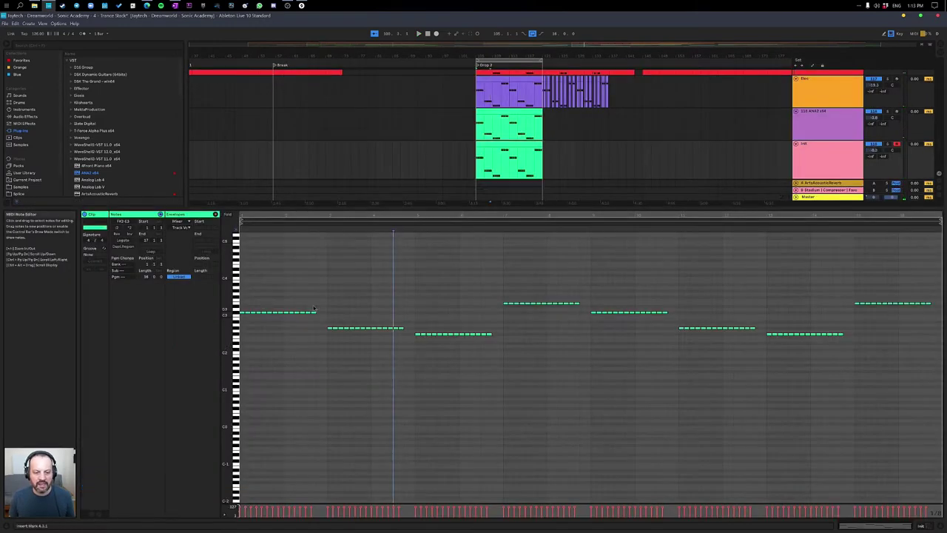
Duplicate the first C#3 note group up to E3 and the G#2 group at bar 3 up to D#3.
left_click_drag(315, 304, 203, 321)
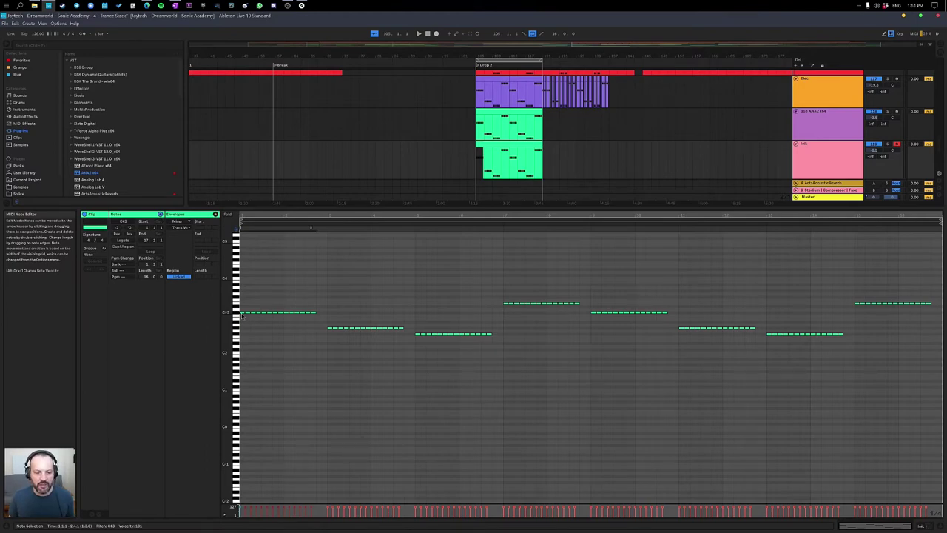
left_click_drag(242, 313, 244, 306)
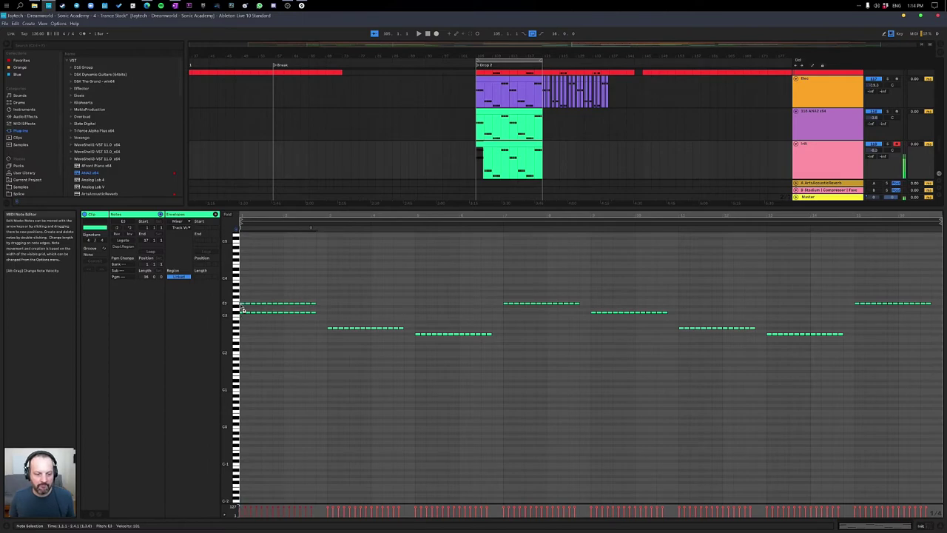
left_click(335, 328)
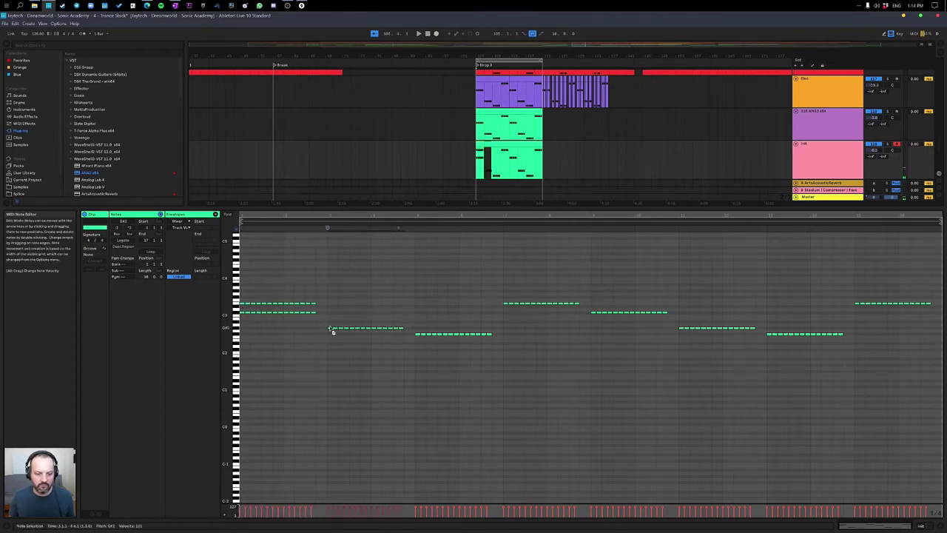
left_click_drag(330, 329, 334, 311)
key("Up")
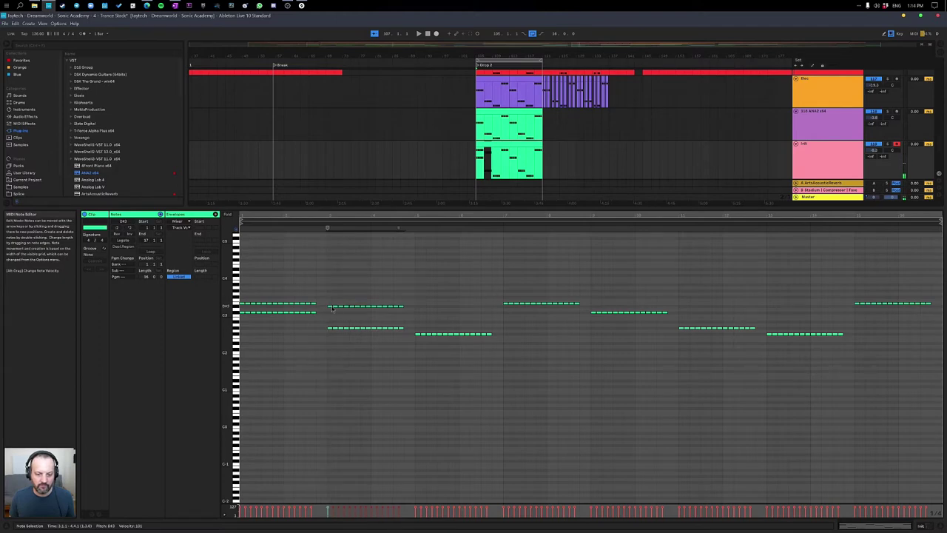
Duplicate the F#2 note group at bar 5 up to C#3 and the E3 group at bar 7 up to B3.
mouse_move(413, 327)
left_mouse_down()
mouse_move(495, 344)
mouse_move(490, 313)
left_mouse_up()
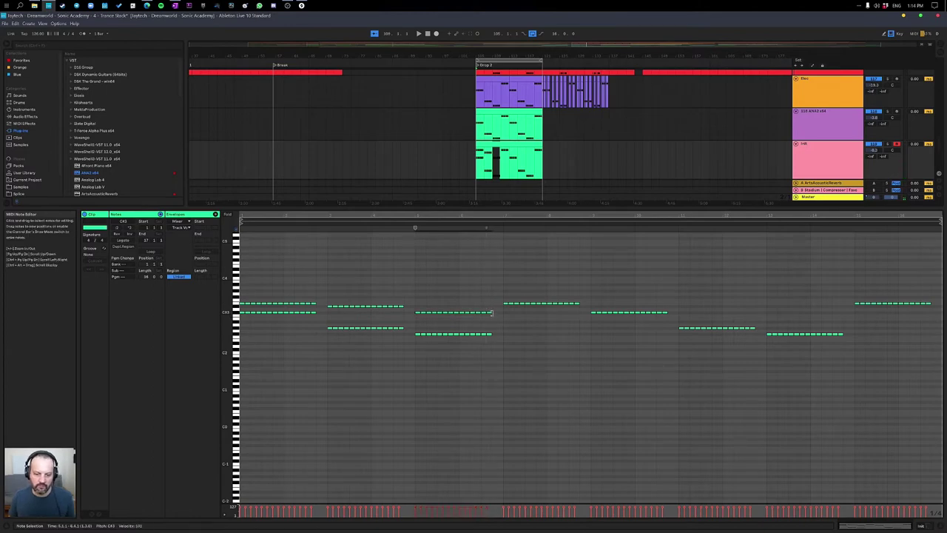
key("space")
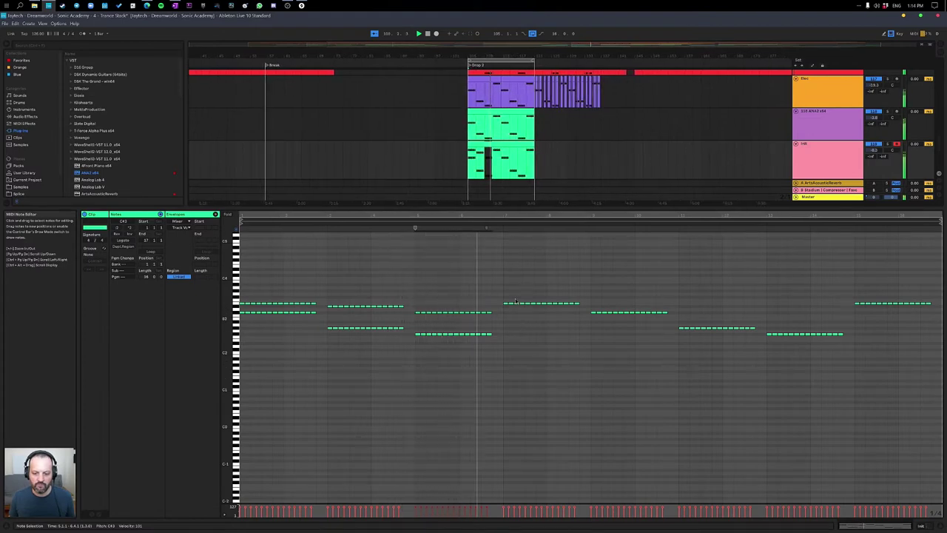
left_click_drag(502, 291, 578, 291)
key("Up")
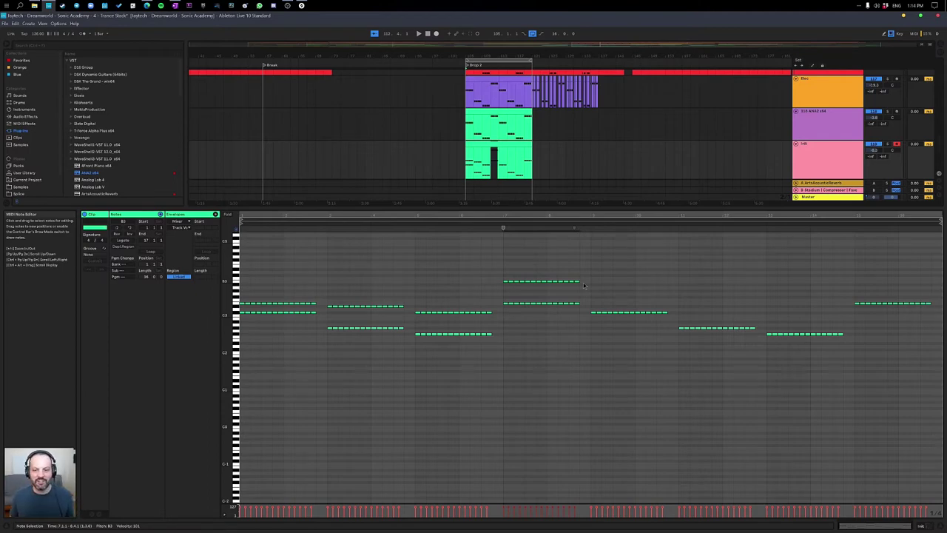
Split off the first eight bars of the INIT clip and duplicate them over the second half of the Drop 2 loop.
left_click(486, 143)
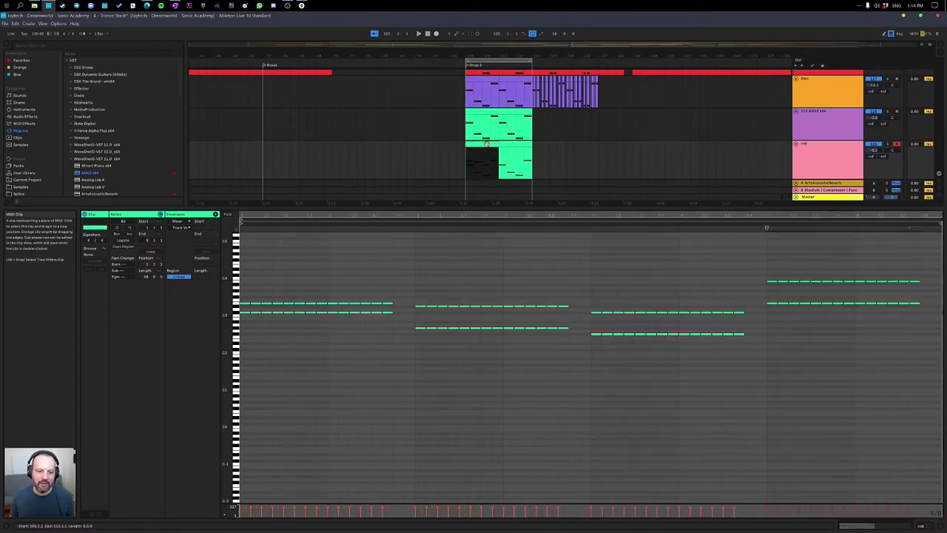
key("ctrl+d")
left_click(327, 294)
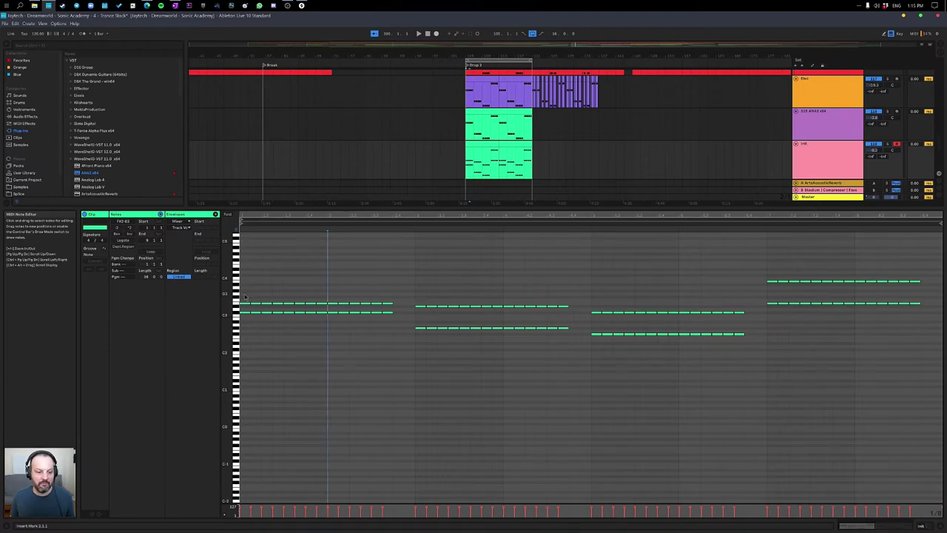
Stack duplicate note groups at F#3, G#3 and B3 on the chords at bars 1 and 3 and play them back.
mouse_move(229, 297)
left_mouse_down()
mouse_move(219, 297)
mouse_move(230, 304)
left_mouse_up()
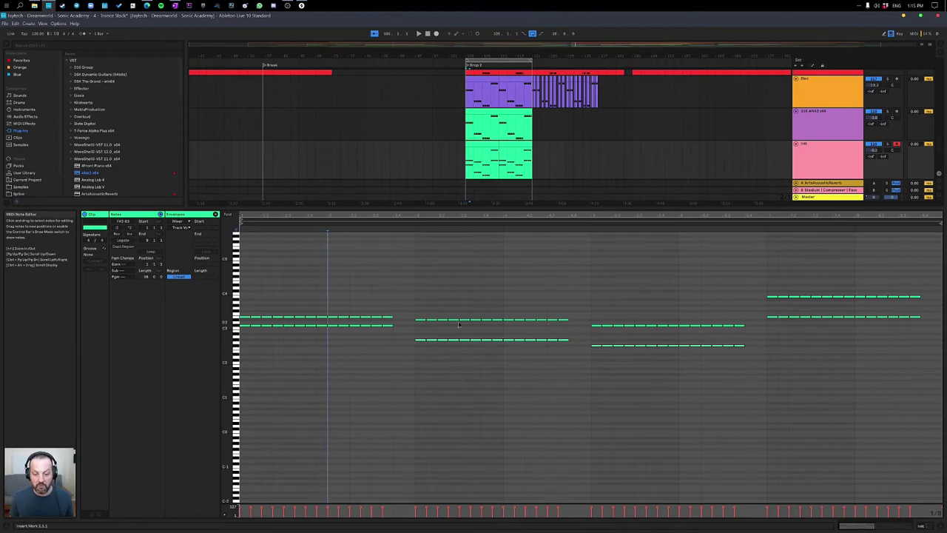
left_click(390, 281)
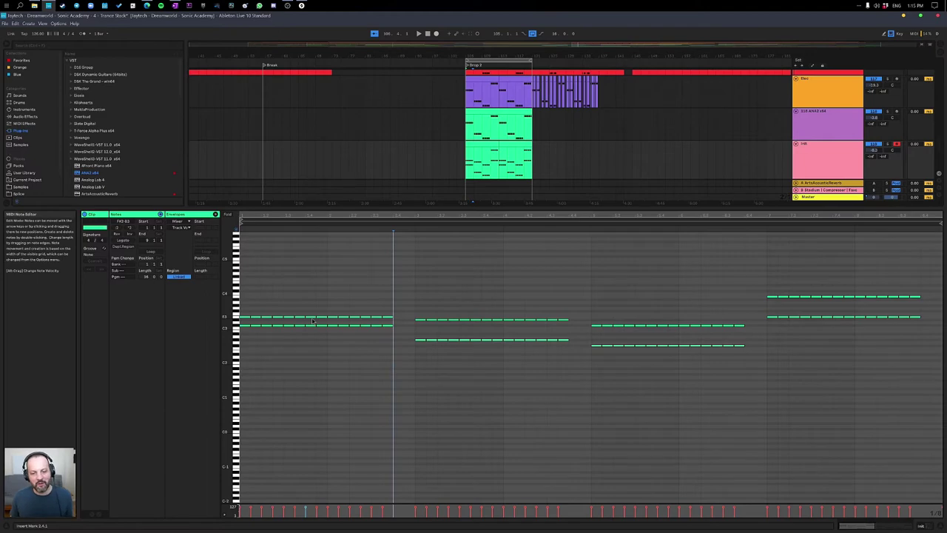
left_click_drag(390, 309, 236, 315)
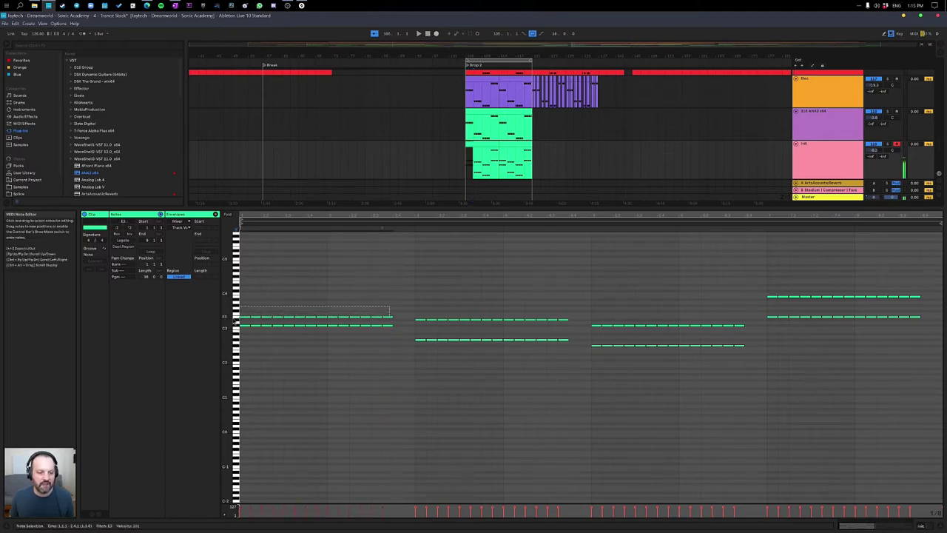
left_click(253, 319)
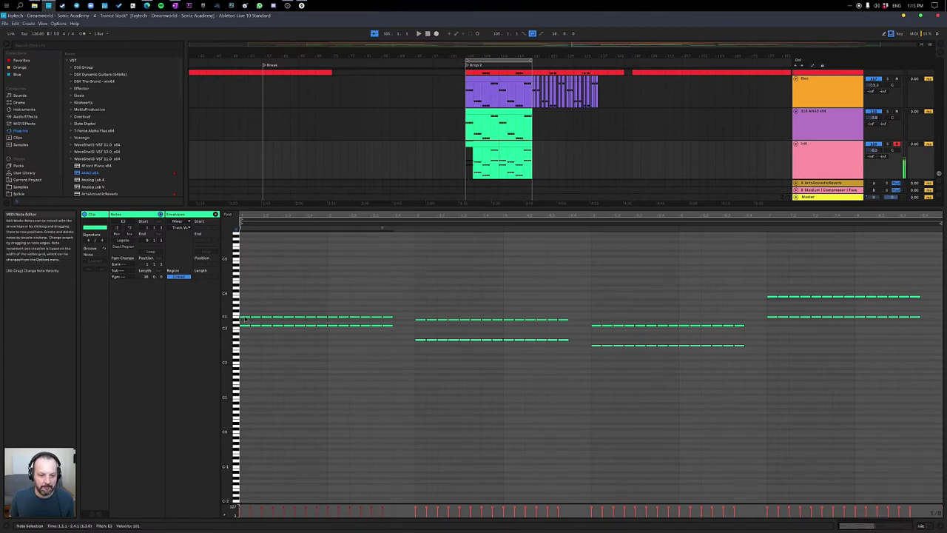
left_click_drag(245, 320, 244, 298)
key("space")
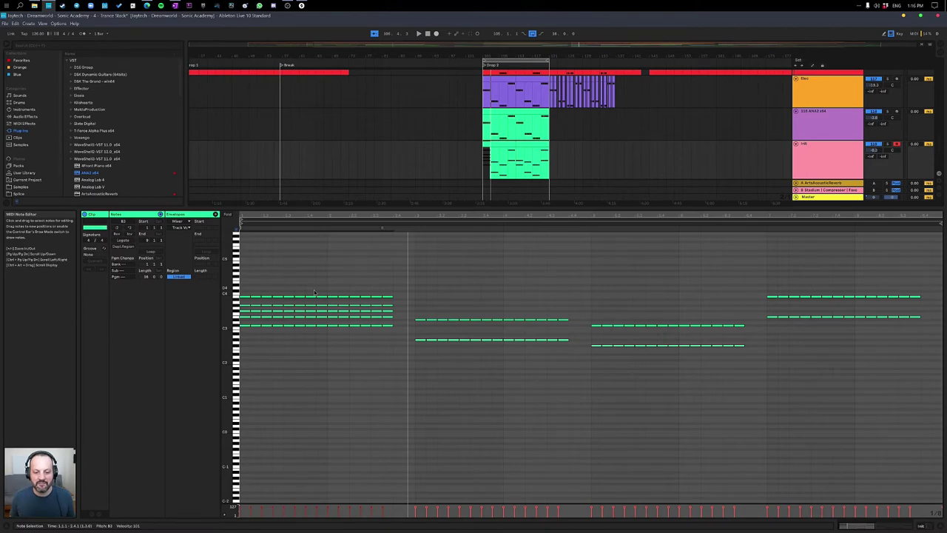
left_click_drag(416, 307, 566, 302)
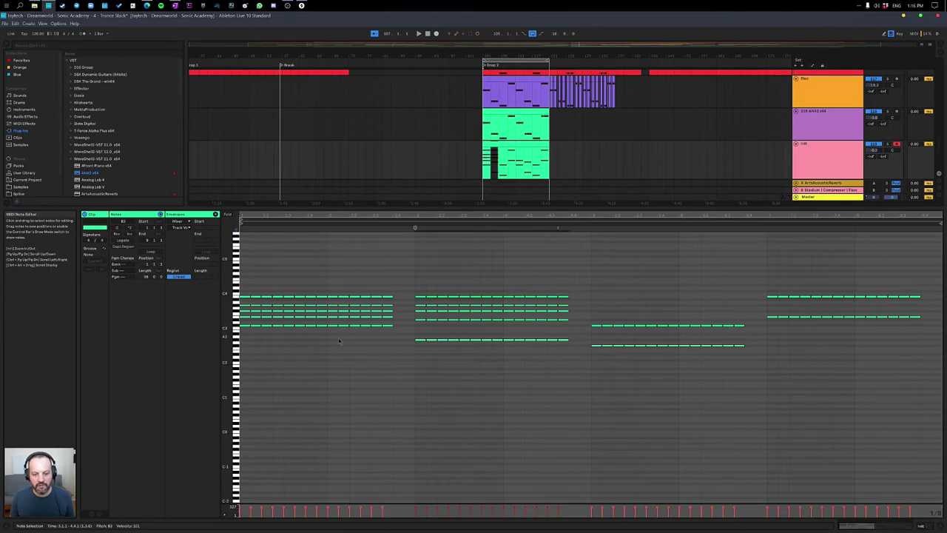
key("space")
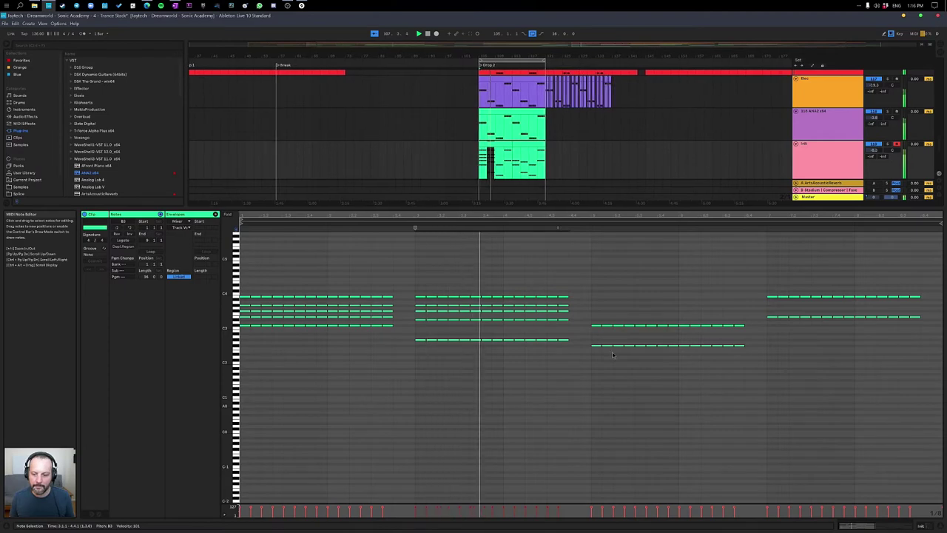
Stack duplicate note groups at F#3, G#3 and A#3 on the bar 5 chord and play it back.
left_click_drag(595, 313, 741, 304)
left_click(580, 225)
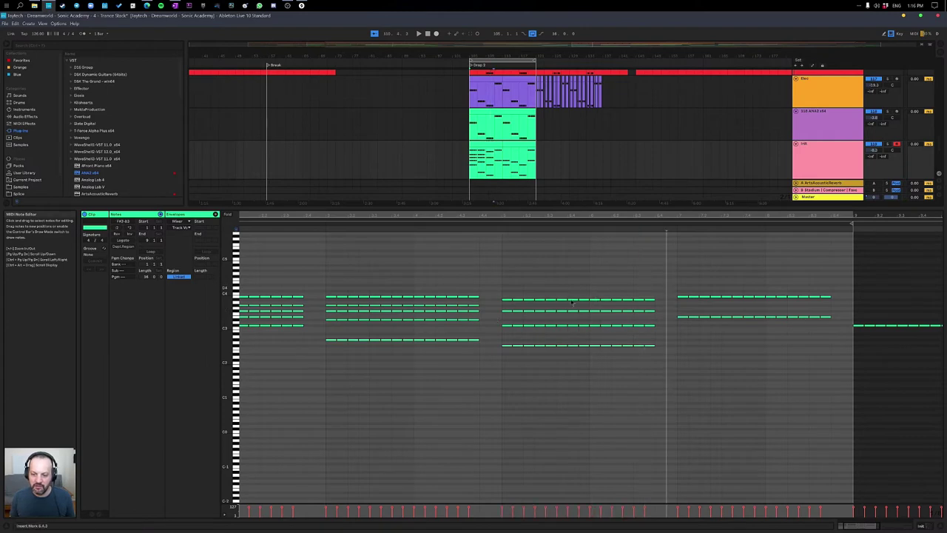
key("space")
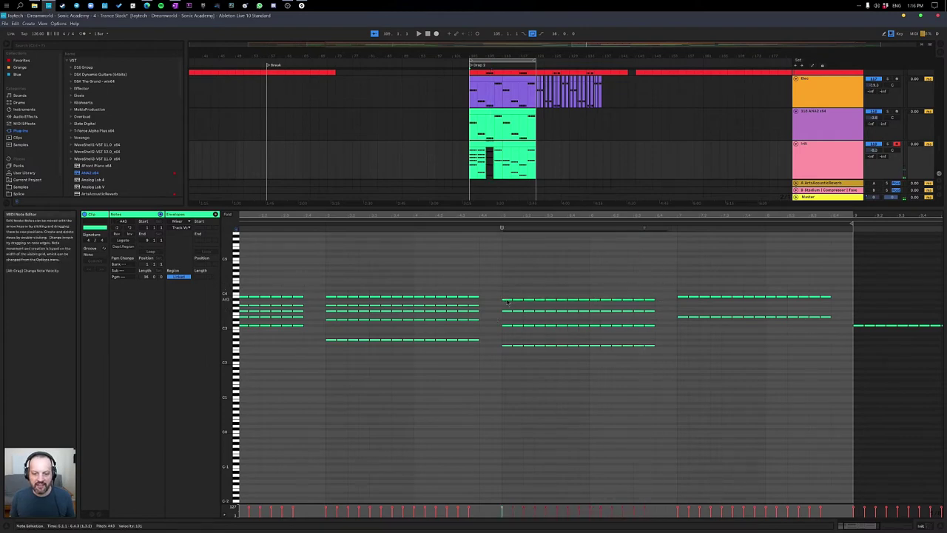
left_click(507, 300)
left_click(506, 310)
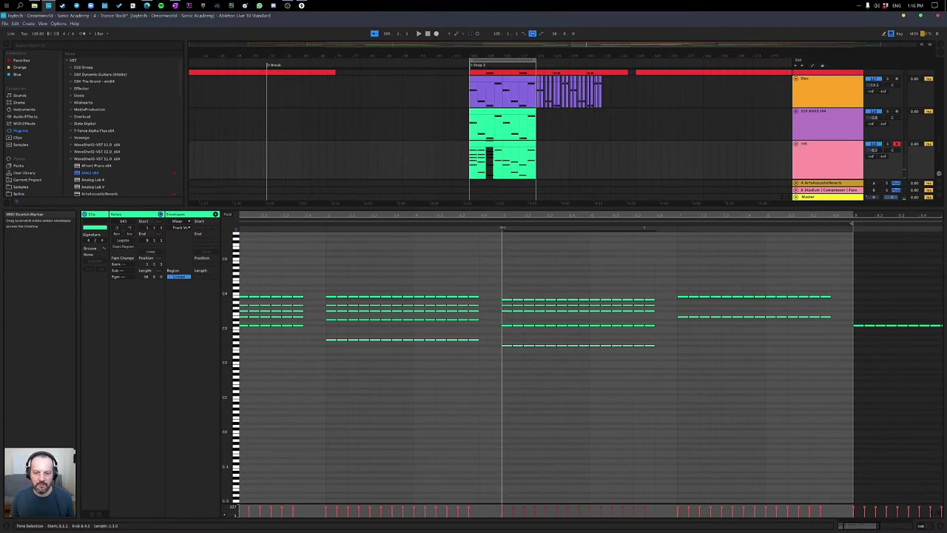
left_click(492, 229)
left_click(491, 224)
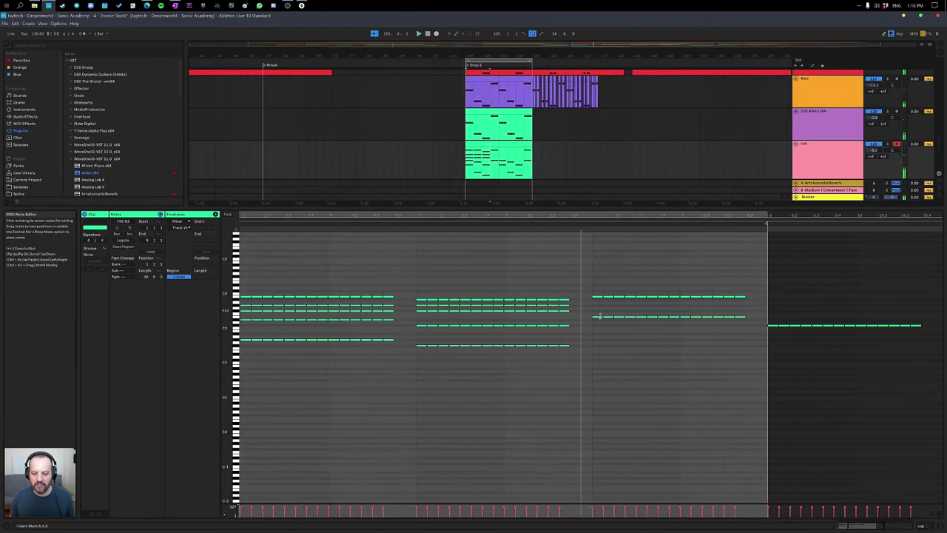
Duplicate the E3 note group at bar 7 up to F#3 and play back the chord.
left_click_drag(592, 310, 754, 321)
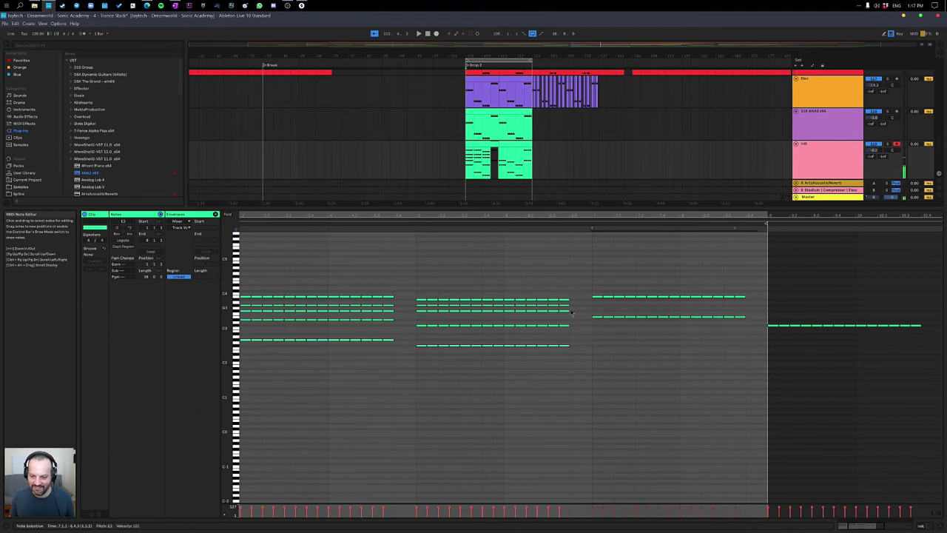
left_click(598, 315)
left_click_drag(594, 310, 741, 312)
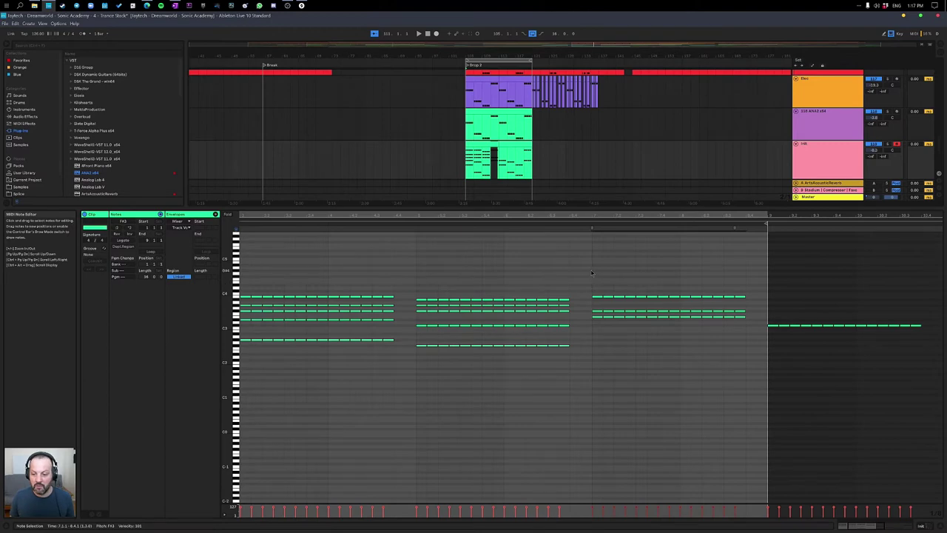
left_click_drag(592, 271, 754, 341)
key("space")
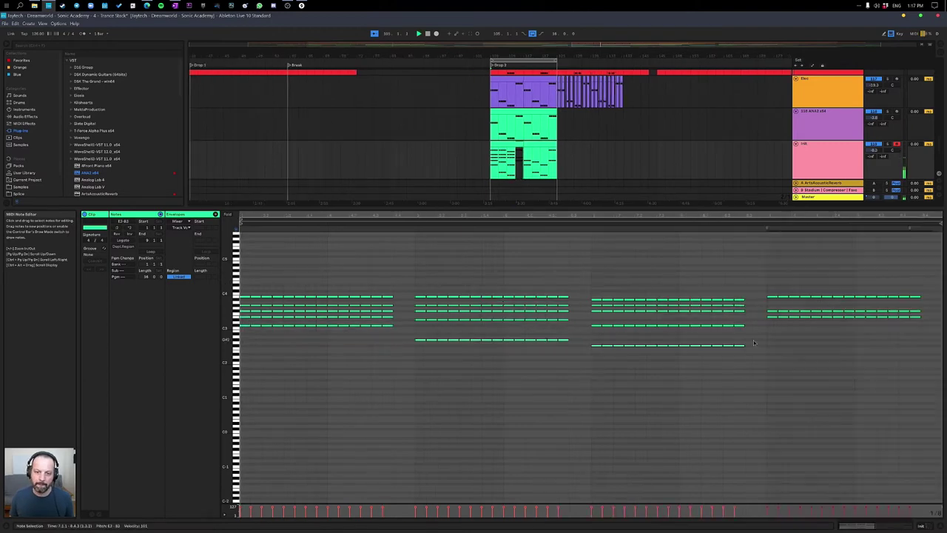
Listen to the chords in the full arrangement and reopen the first INIT clip in the note editor.
key("shift+Tab")
left_click(688, 250)
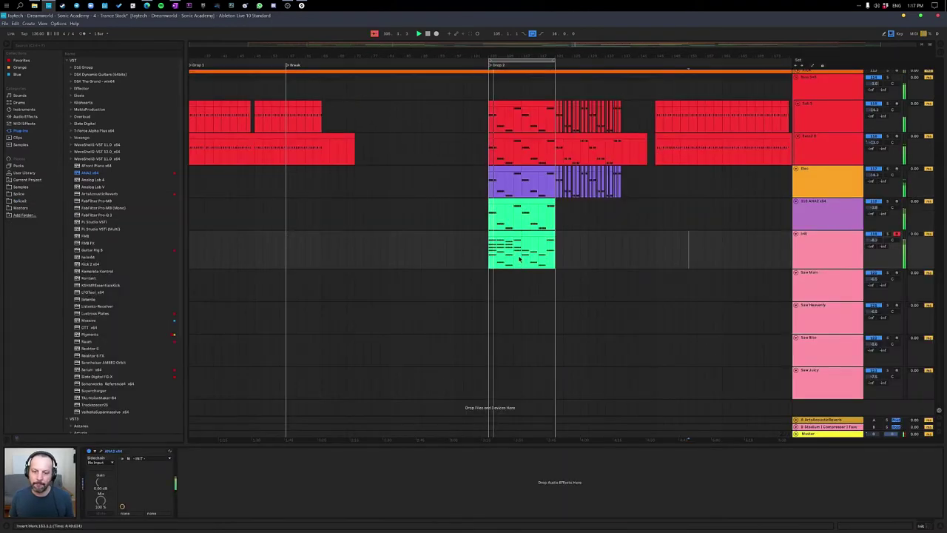
key("space")
left_click(506, 233)
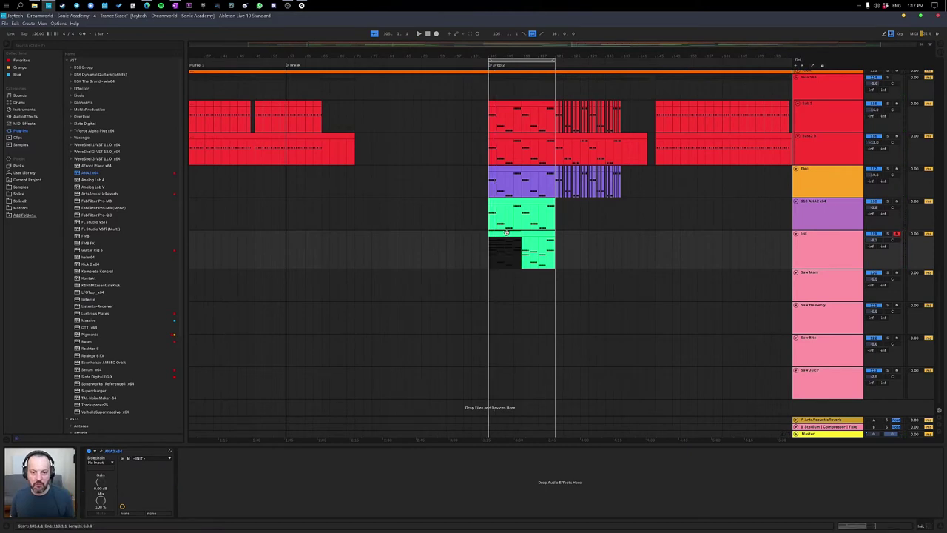
double_click(506, 233)
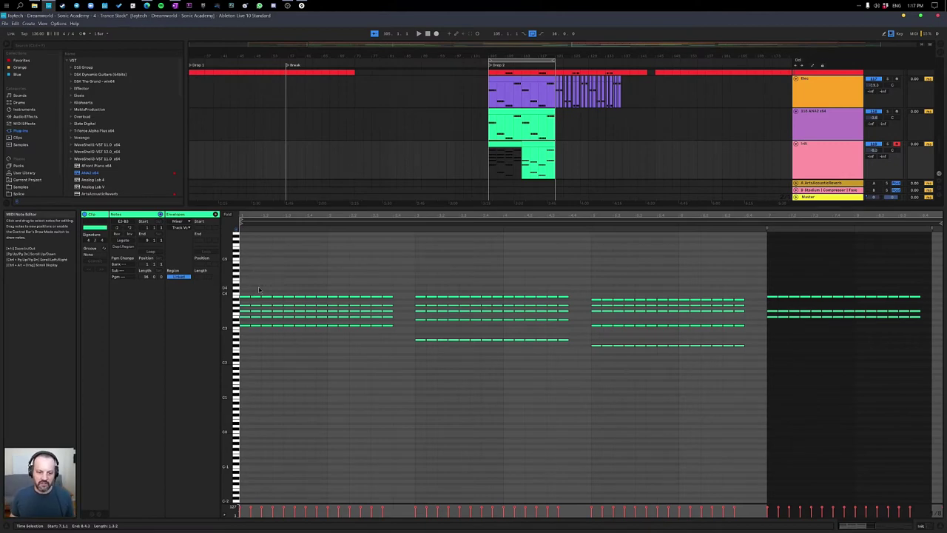
Thin the repeated chord notes of bars 1 and 2 to single stabs at 1.1.1, 1.2.3 and 1.3.2.
mouse_move(256, 276)
left_mouse_down()
mouse_move(319, 349)
mouse_move(385, 355)
mouse_move(260, 284)
mouse_move(388, 367)
left_mouse_up()
key("Delete")
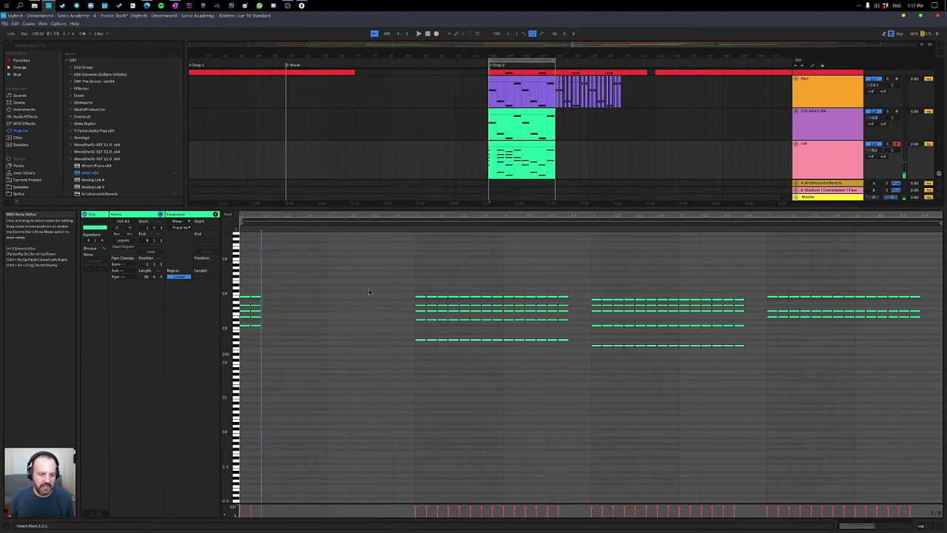
left_click_drag(265, 285, 252, 341)
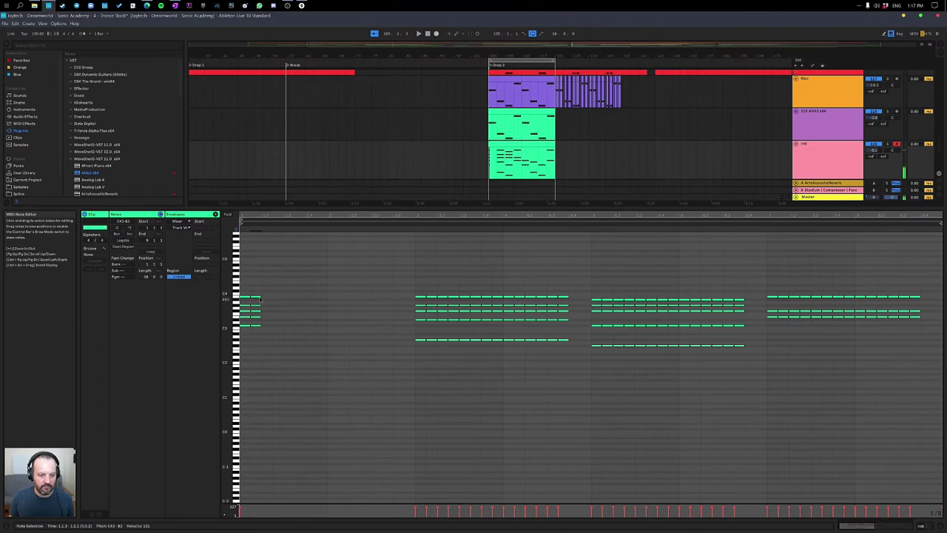
mouse_move(253, 299)
left_mouse_down()
mouse_move(332, 302)
mouse_move(297, 351)
left_mouse_up()
key("space")
key("space")
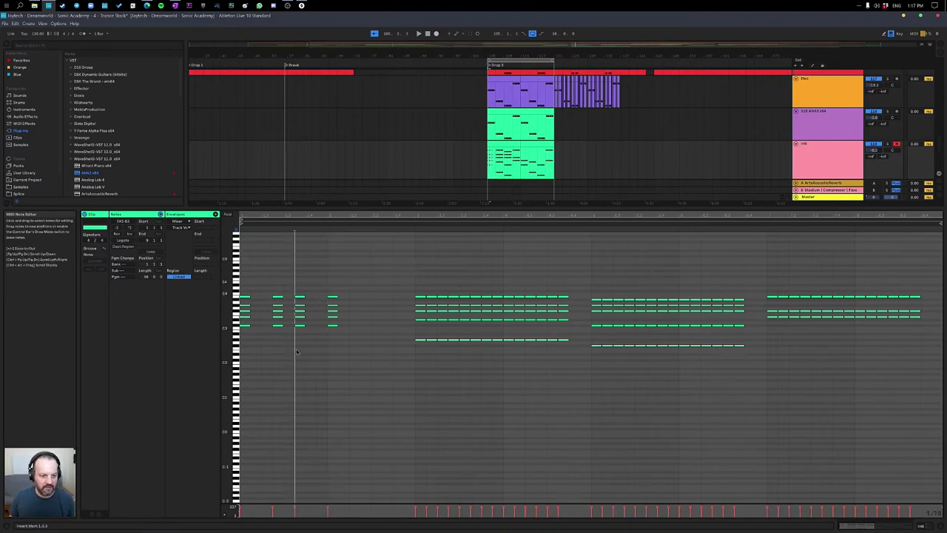
key("Left")
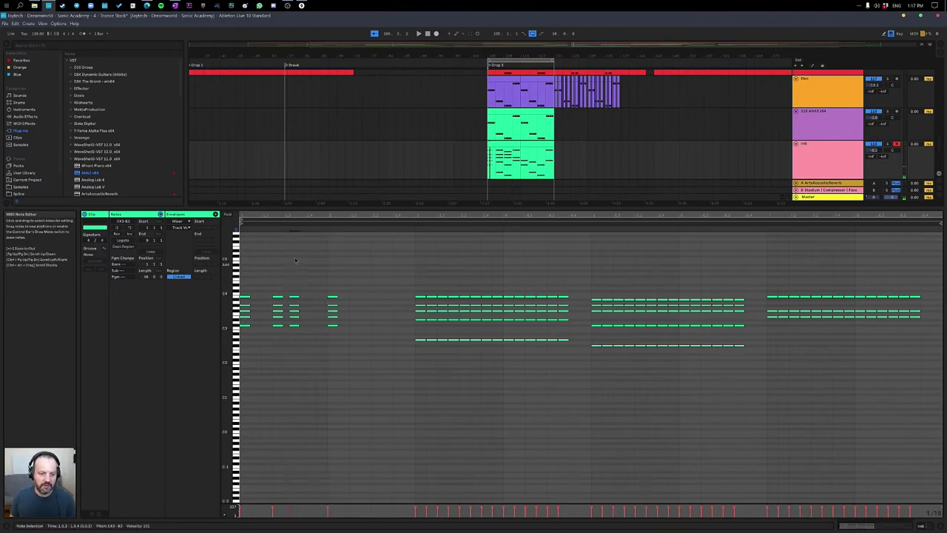
left_click_drag(313, 277, 357, 360)
key("Delete")
Duplicate the pair of chord stabs so that copies start at 1.4.3 and 2.2.3.
left_click_drag(299, 282, 306, 326)
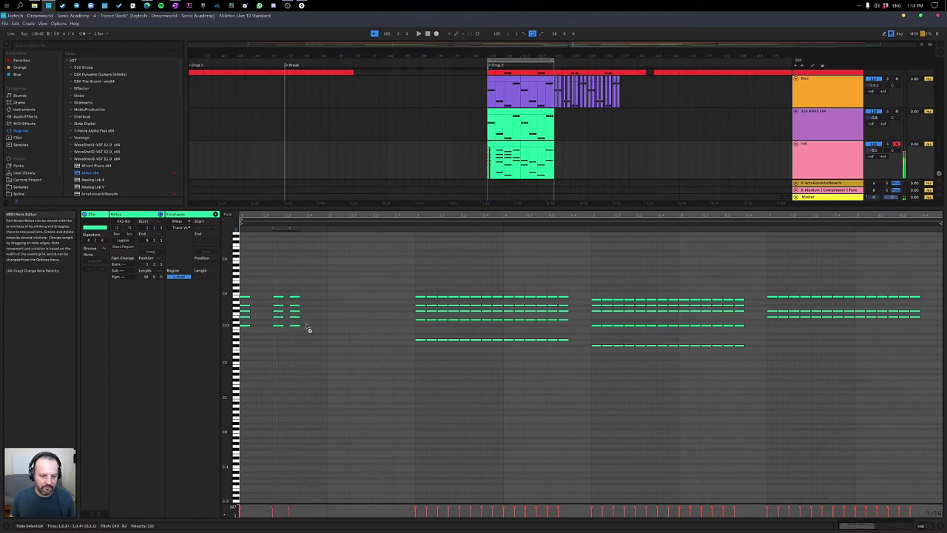
key("ctrl+d")
key("space")
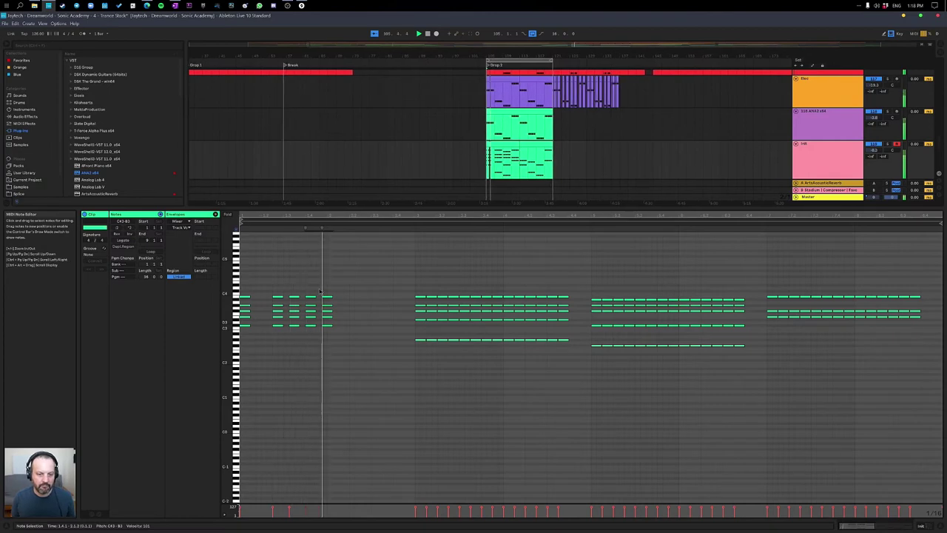
key("Right")
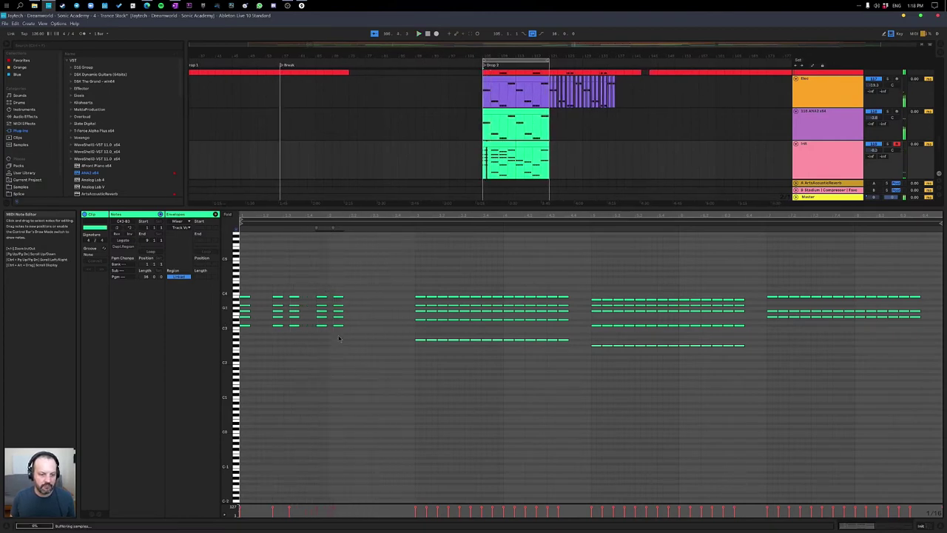
left_click(363, 344)
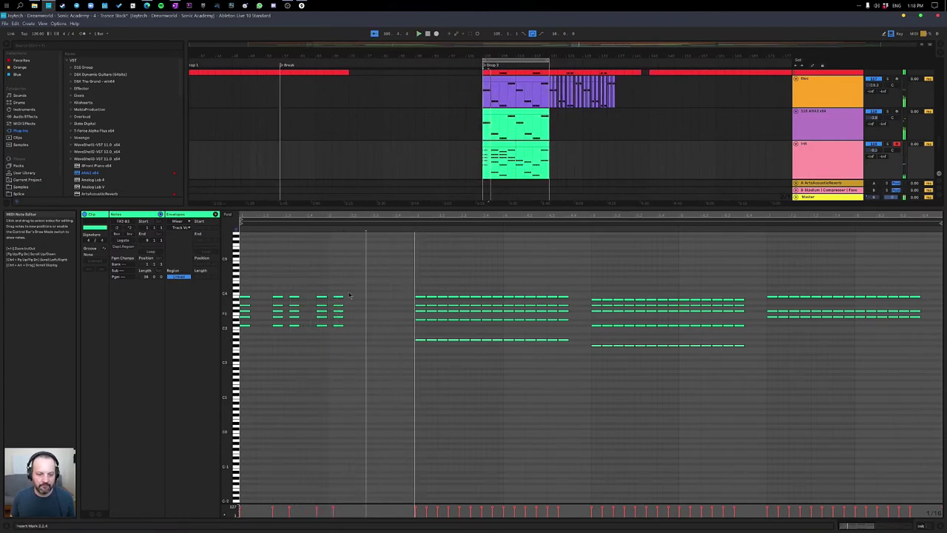
left_click_drag(346, 286, 320, 345)
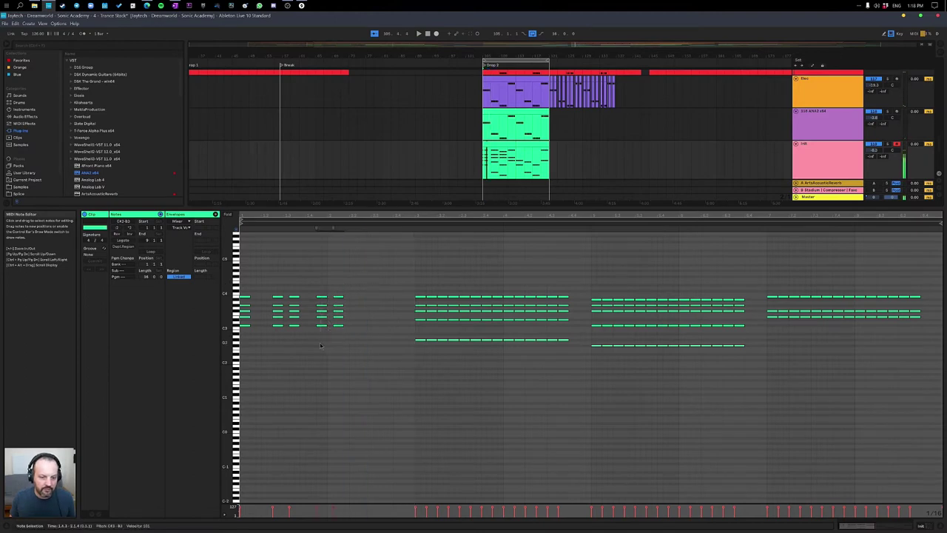
left_click_drag(323, 299, 370, 299)
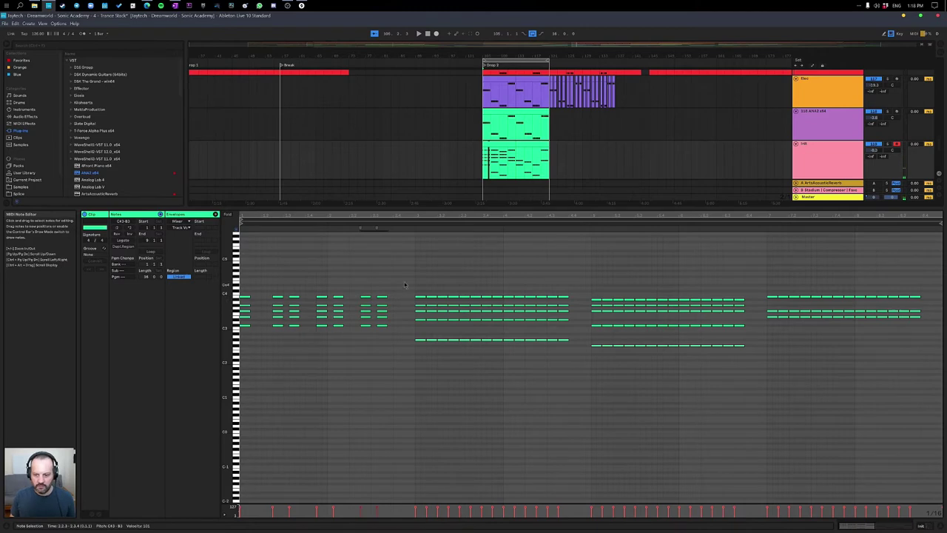
Replace all chord notes from bar 3 onward with a duplicate of the opening two-bar stab pattern at bar 3.
left_click_drag(407, 274, 943, 405)
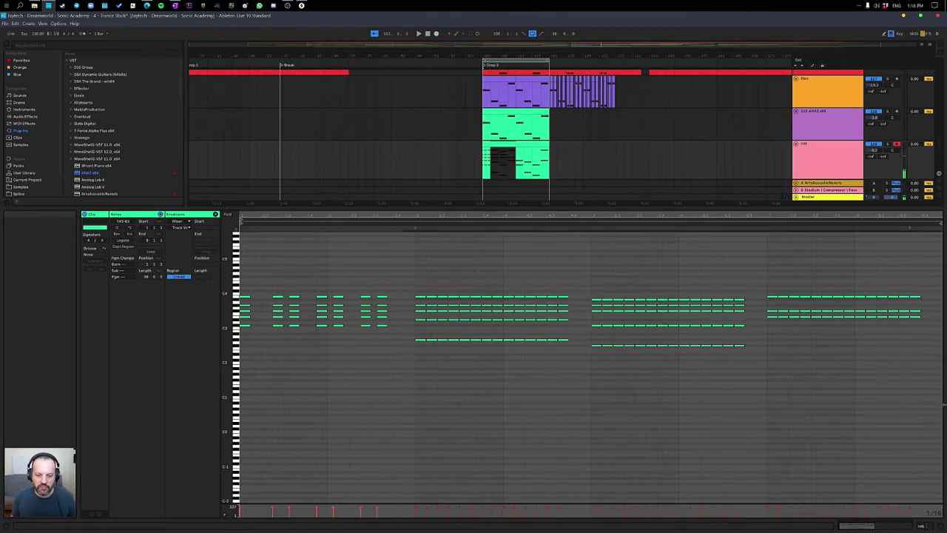
left_click(443, 279)
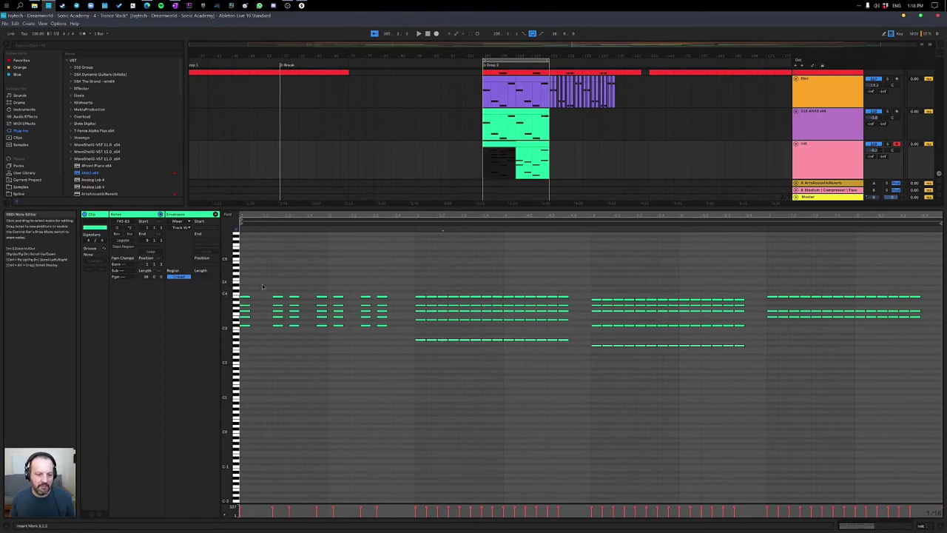
key("space")
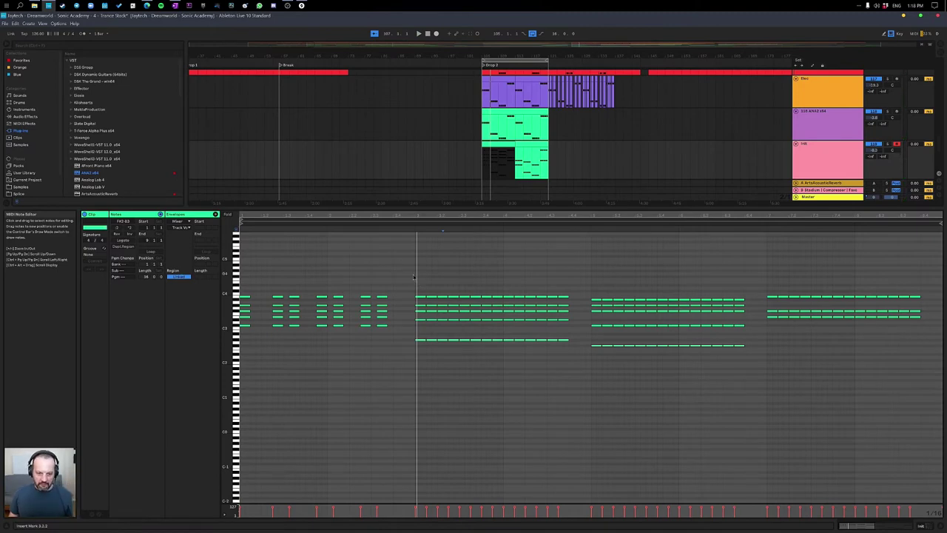
left_click_drag(410, 275, 945, 404)
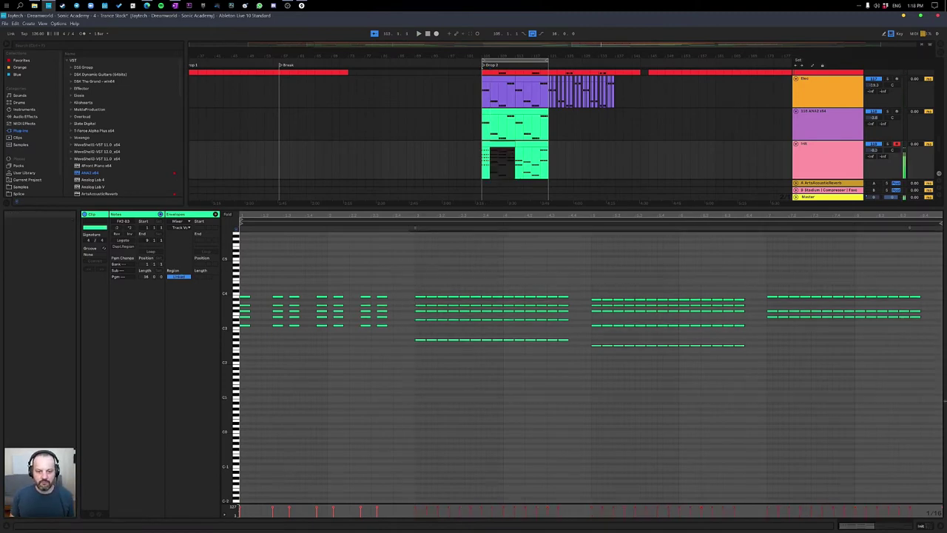
key("Delete")
left_click_drag(411, 276, 197, 392)
key("ctrl+d")
Raise the lowest notes of the duplicated stab pattern at bar 3 to D#3.
left_click(426, 339)
mouse_move(416, 339)
left_mouse_down()
mouse_move(518, 474)
mouse_move(568, 333)
mouse_move(584, 324)
left_mouse_up()
key("Up")
key("Up")
key("Up")
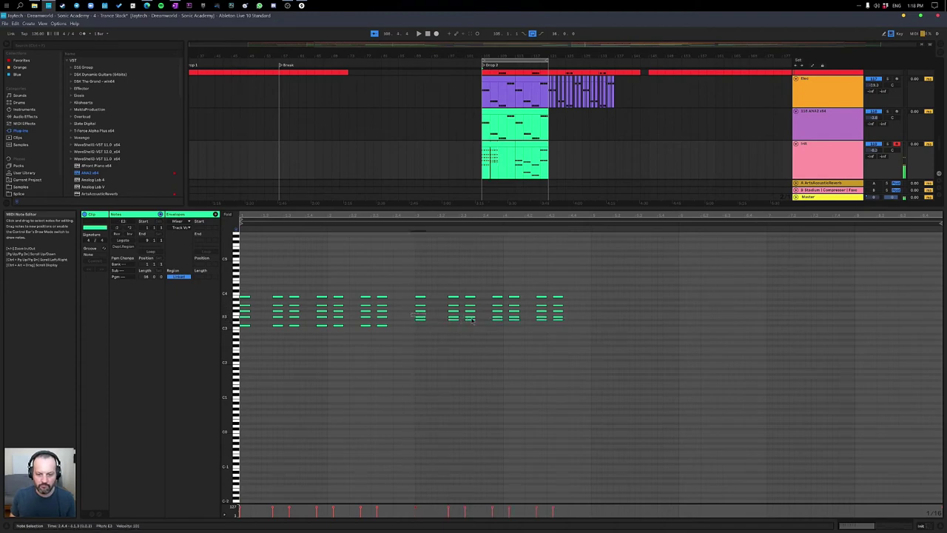
Raise the E3 notes of the bar 3 stab pattern to F#3.
left_click_drag(411, 316, 567, 316)
key("Up")
key("Up")
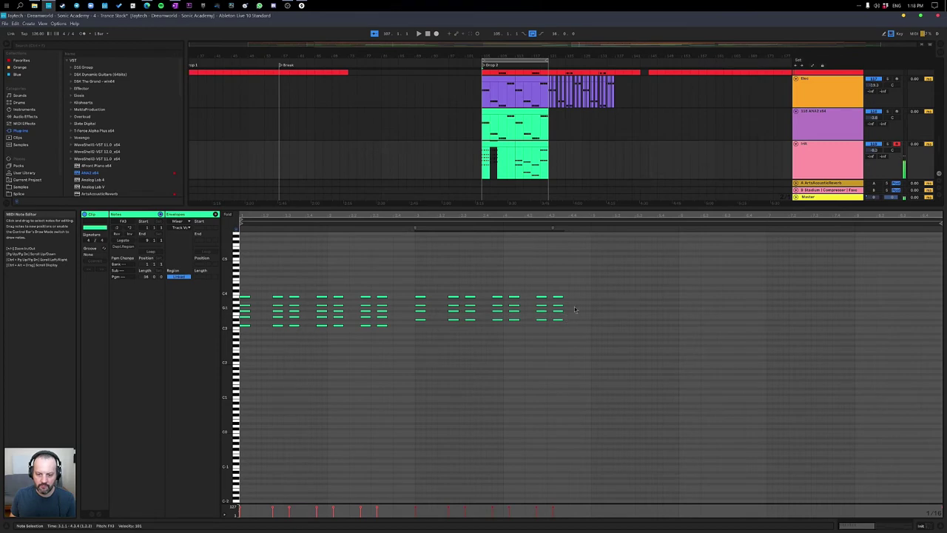
left_click(585, 305)
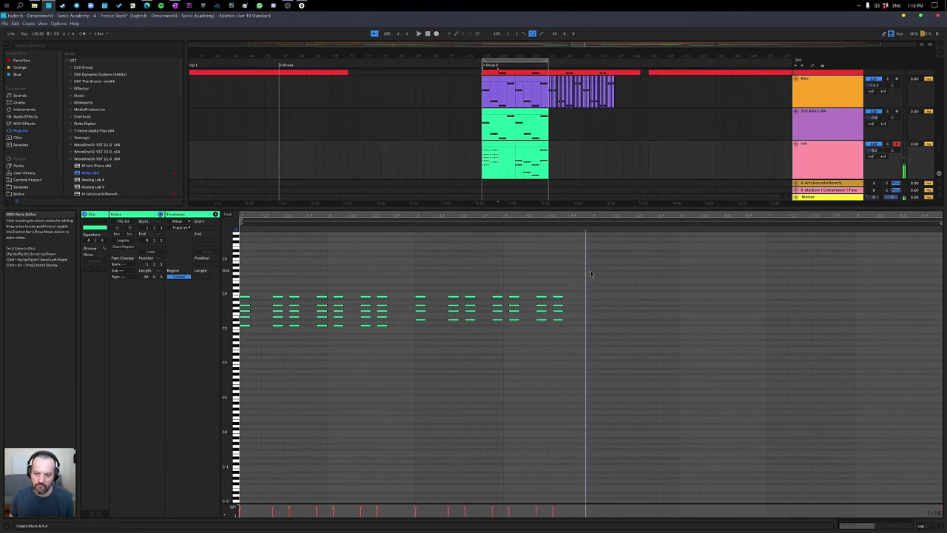
left_click(448, 354)
left_click(409, 326)
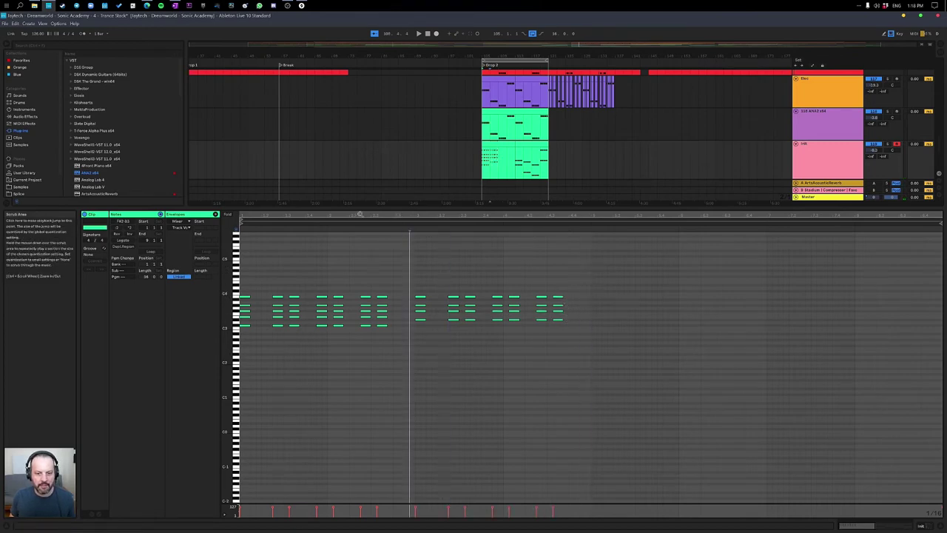
Duplicate the bar 3 stab pattern to bar 5, lowering the copy's lowest notes to C#3 and its top notes to A#3.
mouse_move(589, 279)
left_mouse_down()
mouse_move(547, 335)
mouse_move(419, 354)
left_mouse_up()
key("ctrl+d")
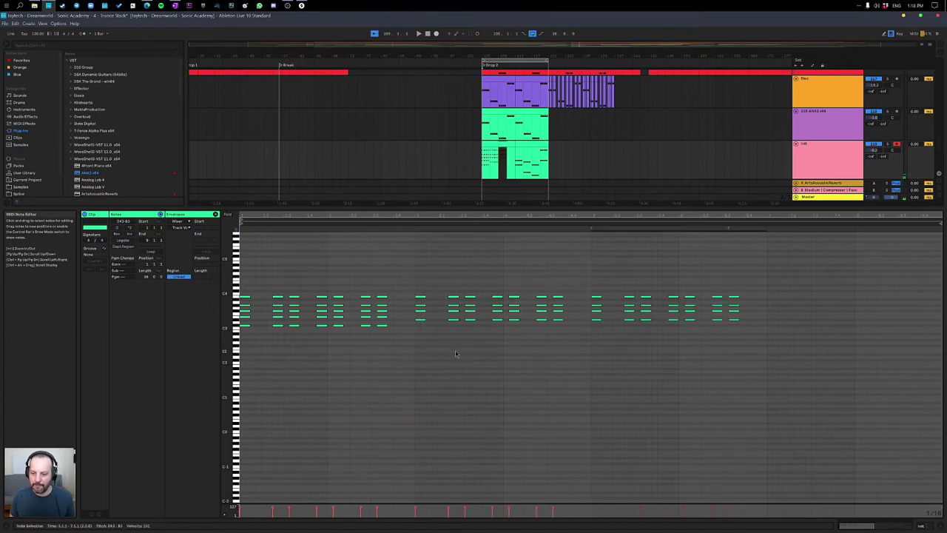
left_click_drag(585, 330, 596, 344)
key("Down")
key("Down")
Duplicate the bar 5 stab pattern to bar 7 and raise the copy's lowest notes by one semitone.
key("ctrl+d")
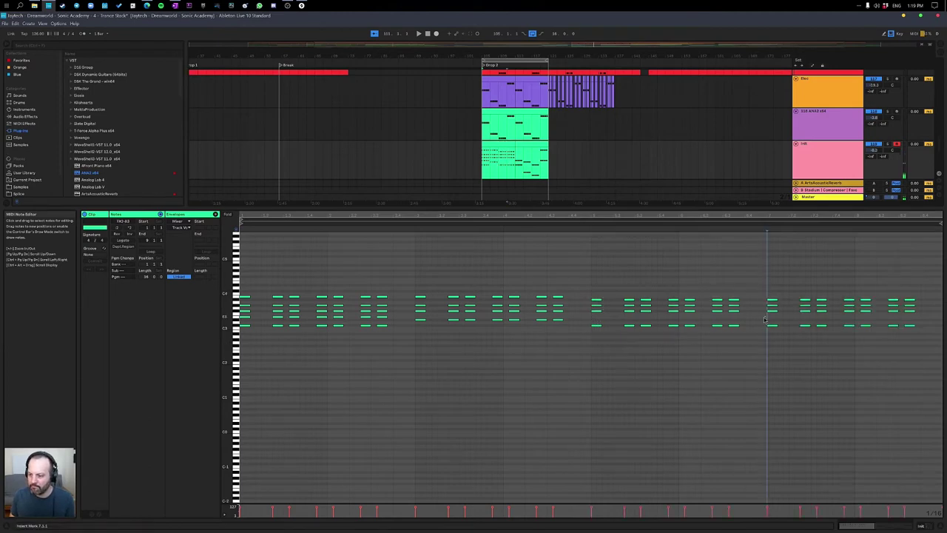
left_click_drag(945, 349, 946, 349)
key("Up")
Delete the lowest notes of the bar 7 stab pattern and raise its top notes to B3.
left_click(909, 311)
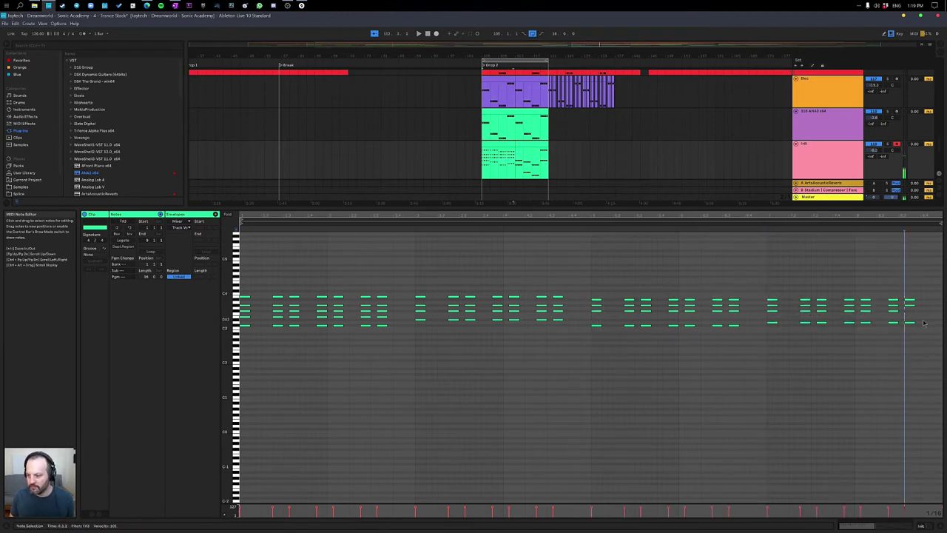
key("Delete")
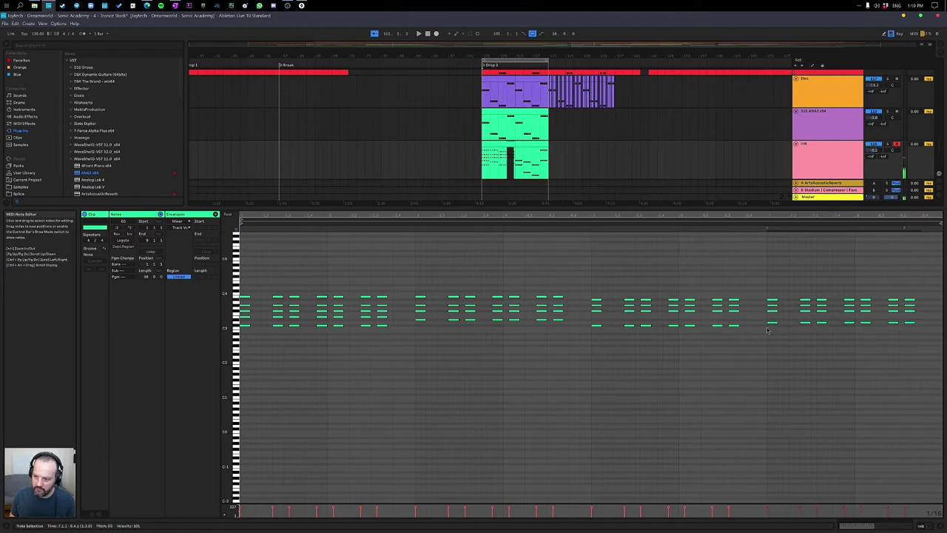
left_click(805, 318)
left_click_drag(930, 289, 762, 303)
Play the Drop 2 loop and replace the second INIT clip with a duplicate of the finished stab clip.
key("space")
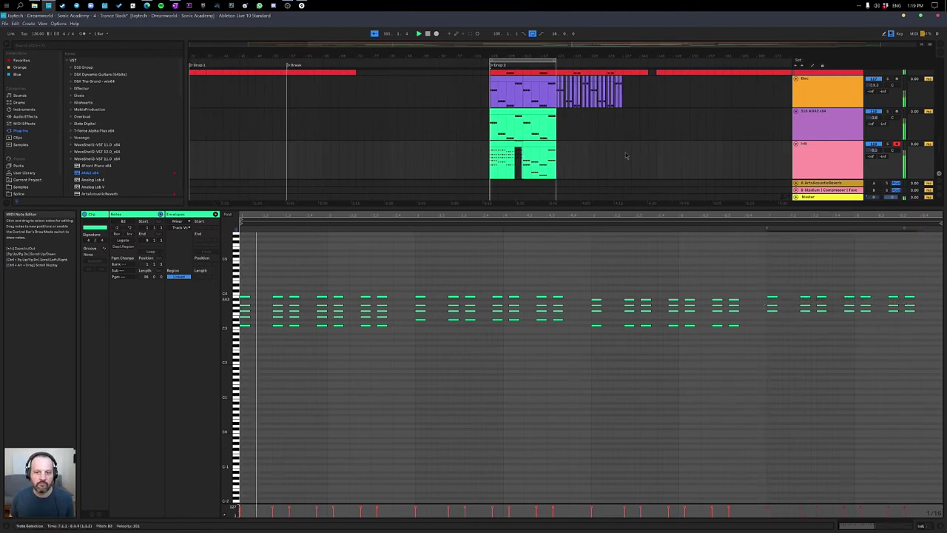
key("shift+Tab")
left_click(513, 233)
left_click(537, 234)
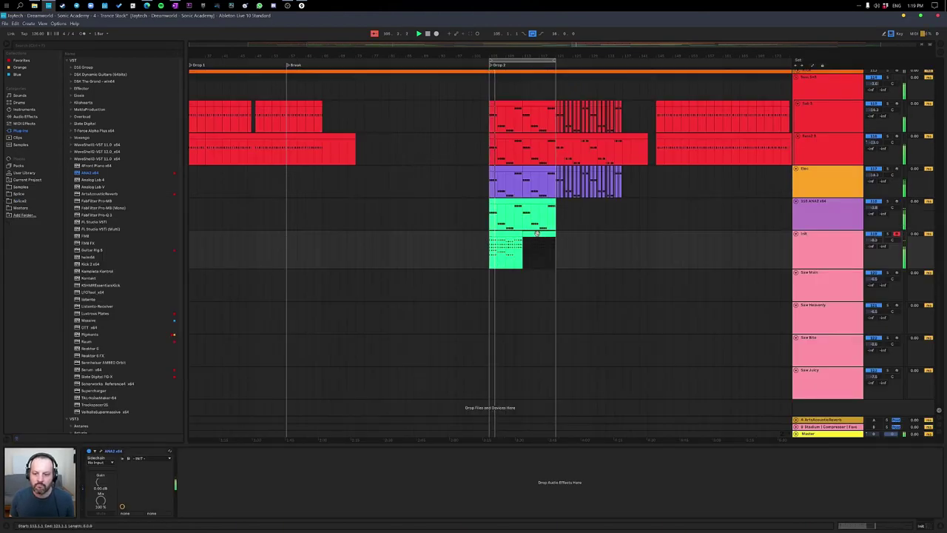
left_click(848, 243)
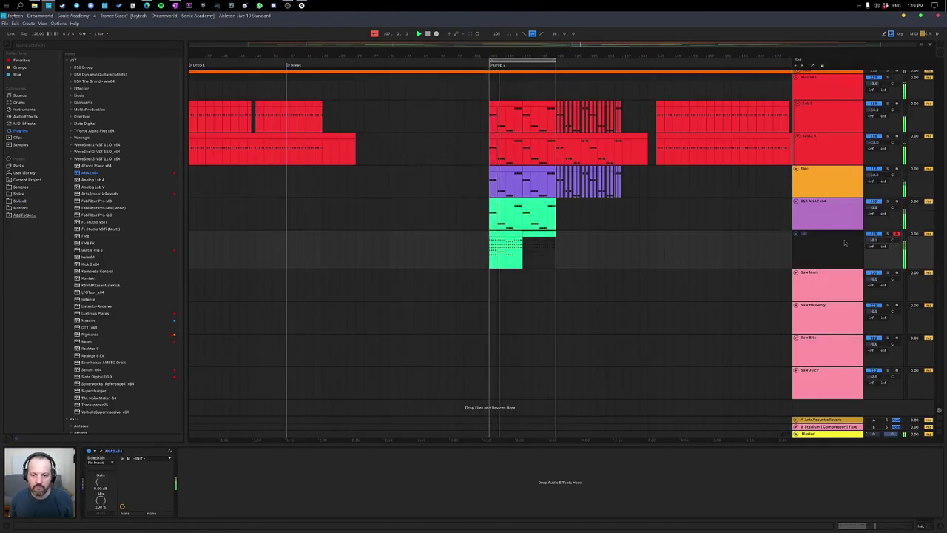
left_click(511, 231)
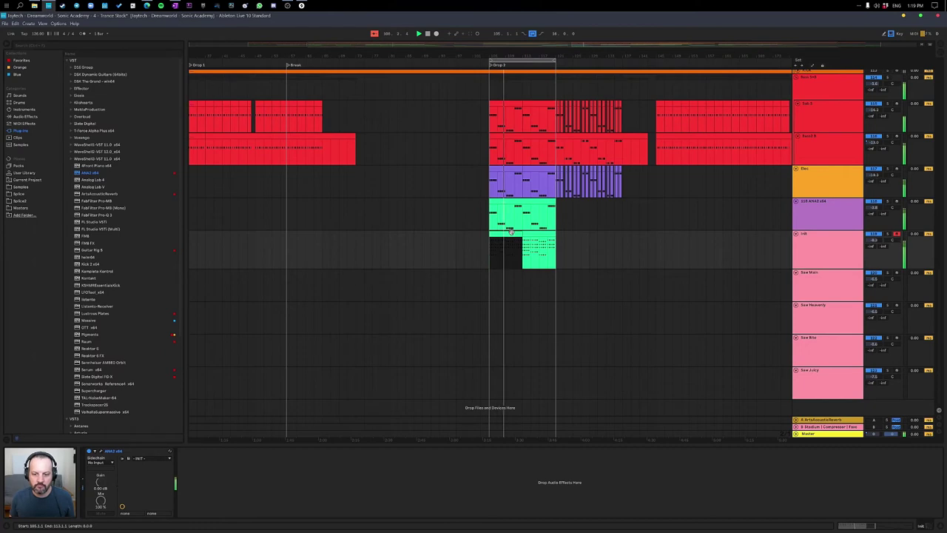
Review the bar 7 chord notes in the first stab clip and both clips on the INIT track.
key("shift+Tab")
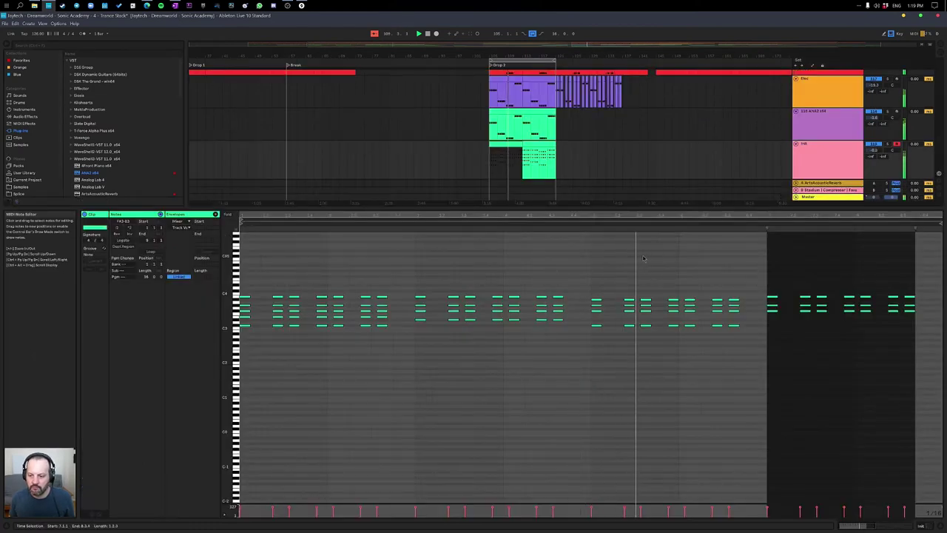
left_click(805, 338)
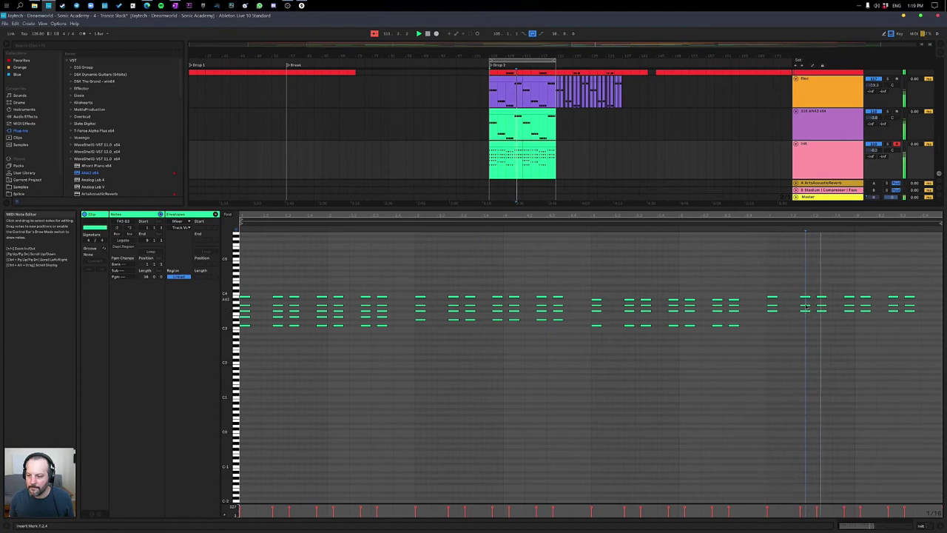
mouse_move(757, 319)
left_mouse_down()
mouse_move(924, 313)
mouse_move(912, 322)
left_mouse_up()
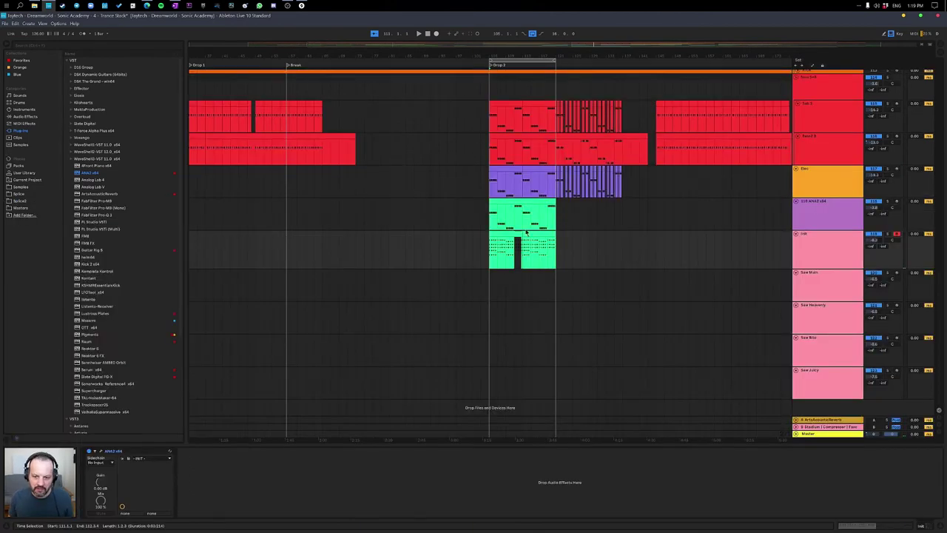
left_click(507, 232)
left_click(529, 233)
left_click(504, 233)
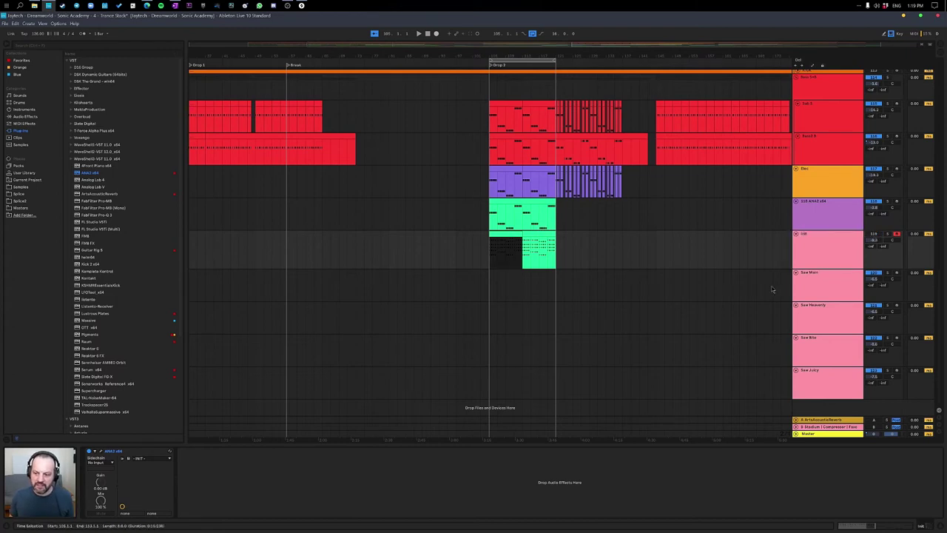
Compare the device chains of the Saw Main and Saw Heavenly tracks.
left_click(812, 287)
key("Down")
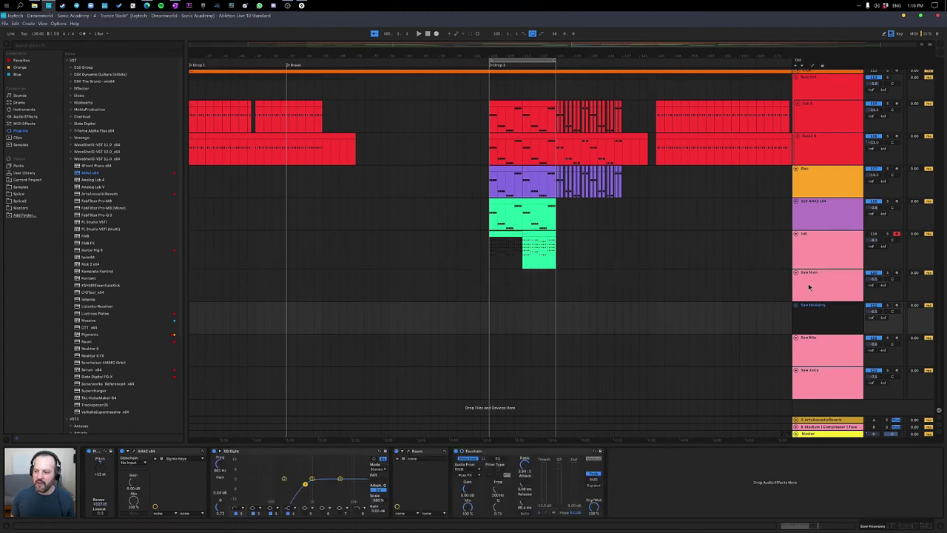
key("Up")
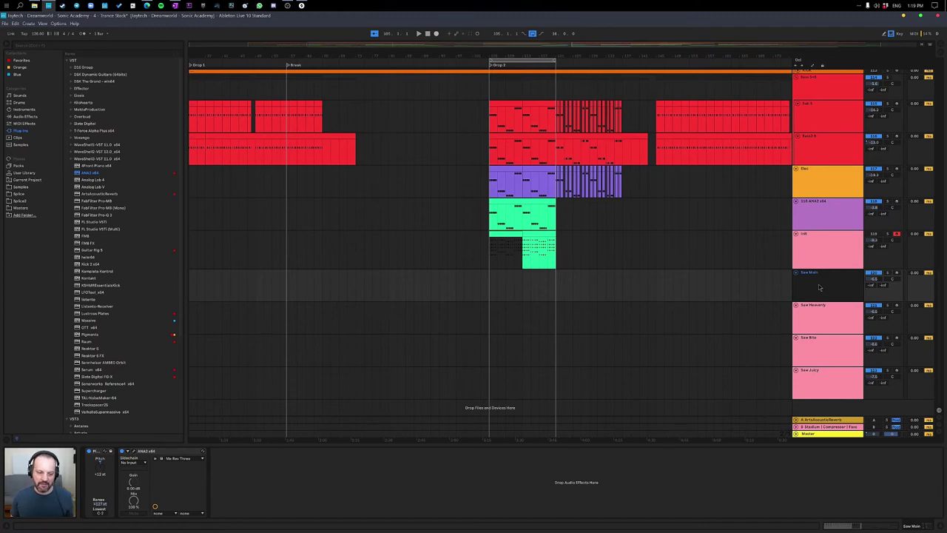
left_click(857, 319)
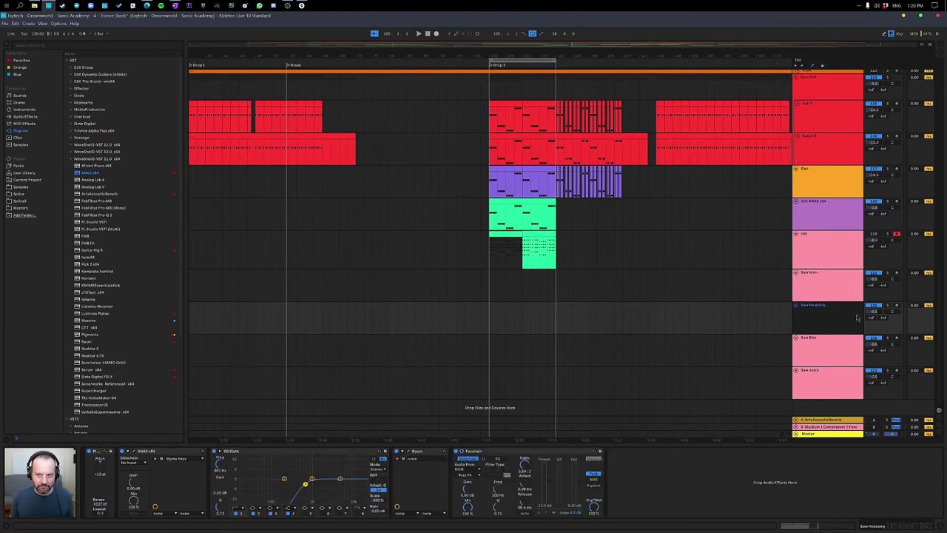
key("Up")
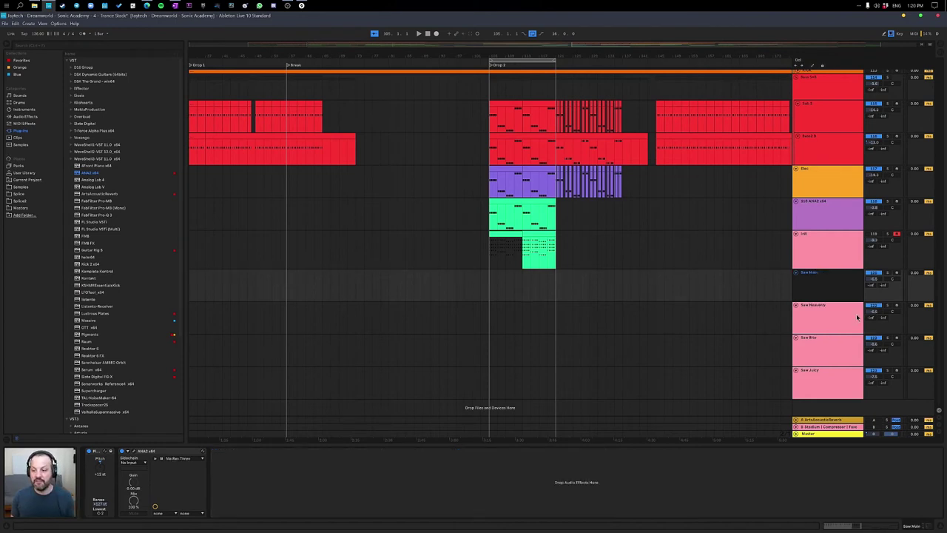
key("Up")
key("Down")
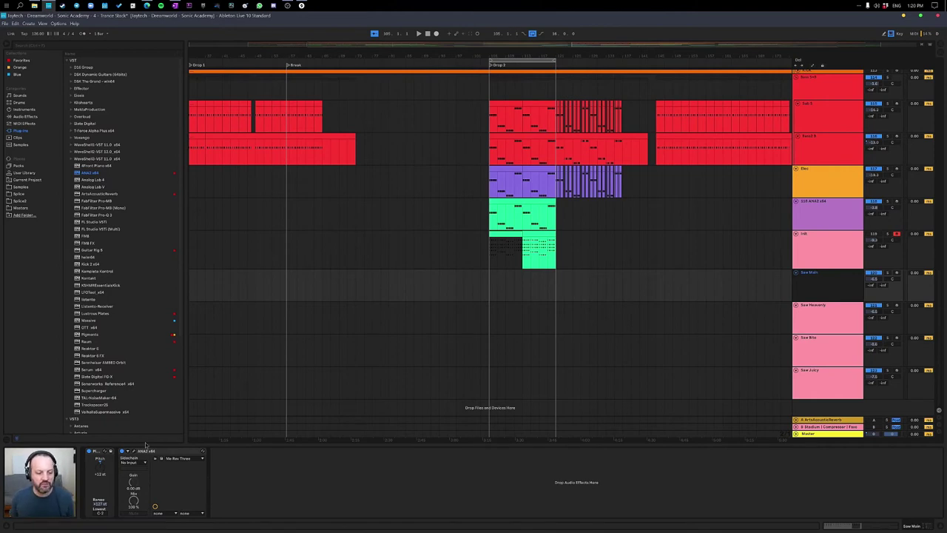
Open the ANA 2 instrument of the Saw Main track and move its window clear of the Drop 2 clips.
left_click(508, 241)
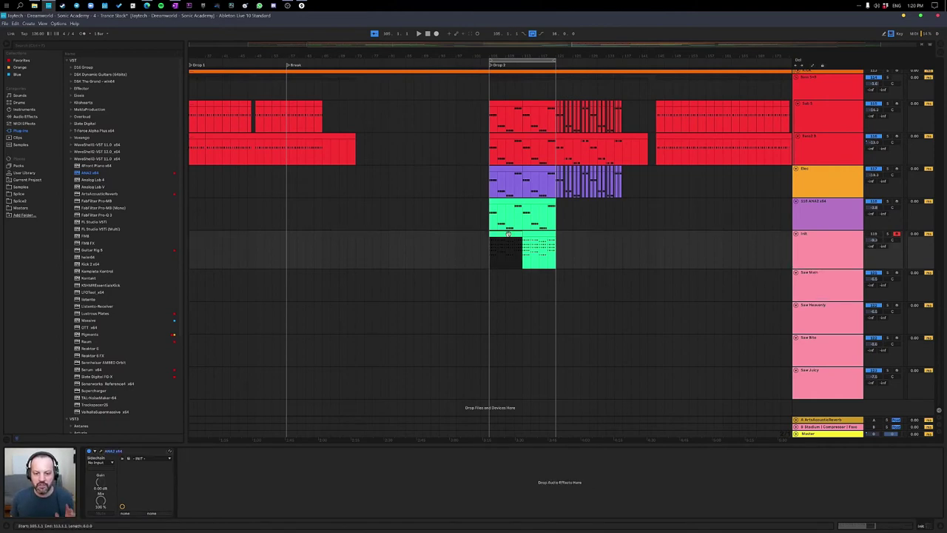
left_click(492, 280)
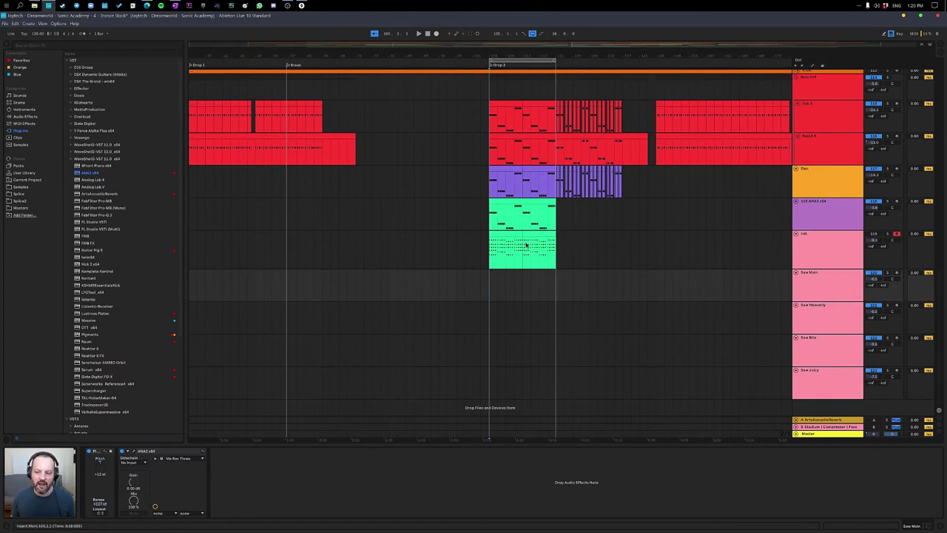
left_click(840, 288)
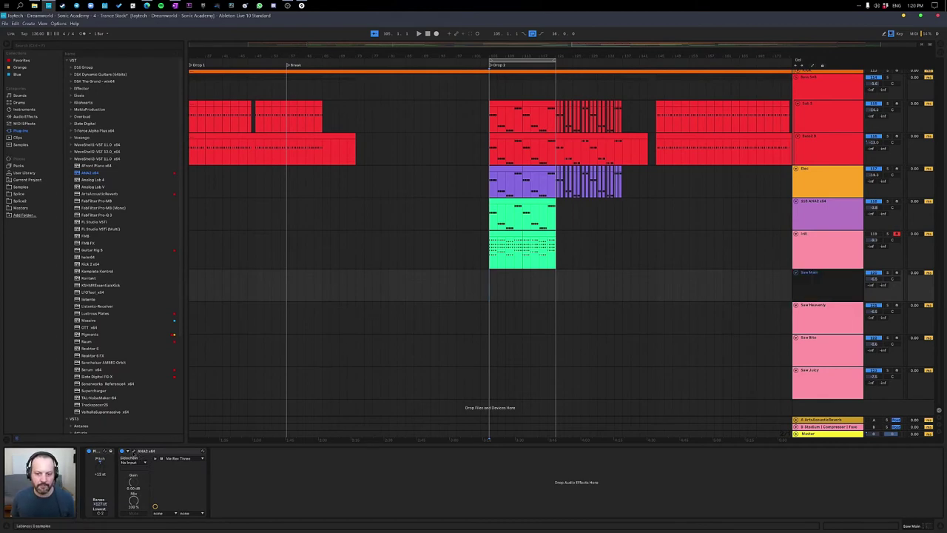
left_click(133, 451)
left_click_drag(368, 117, 314, 88)
Copy the INIT stab clip to the Saw Main track at the start of Drop 2 and duplicate it once.
left_click(517, 237)
left_click(511, 285)
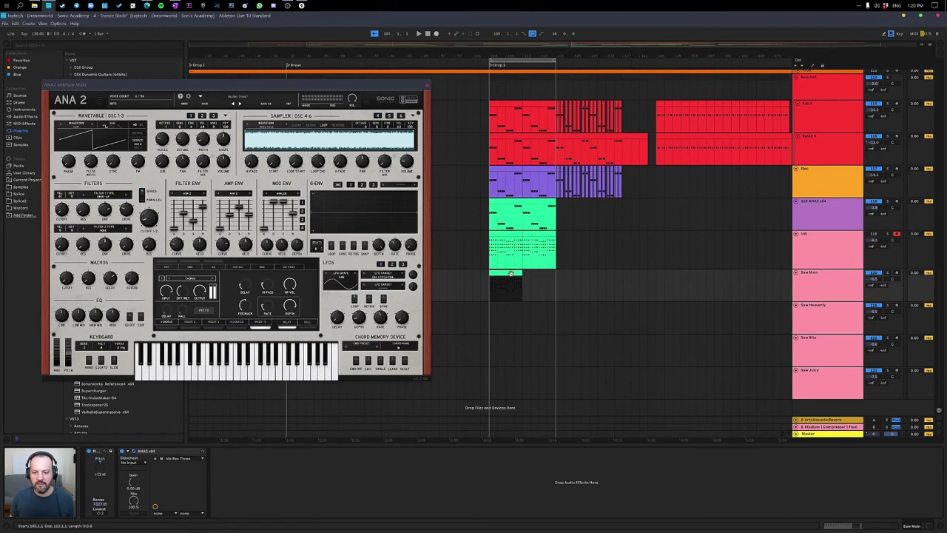
key("ctrl+d")
left_click(509, 274)
Lower the Saw Main track's volume slightly and play the Drop 2 loop.
left_click(829, 291)
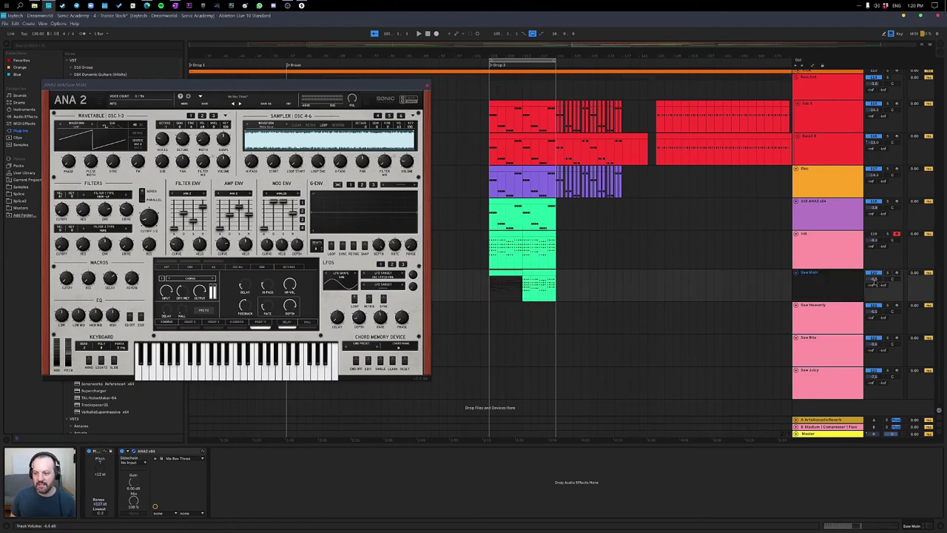
left_click_drag(873, 280, 873, 284)
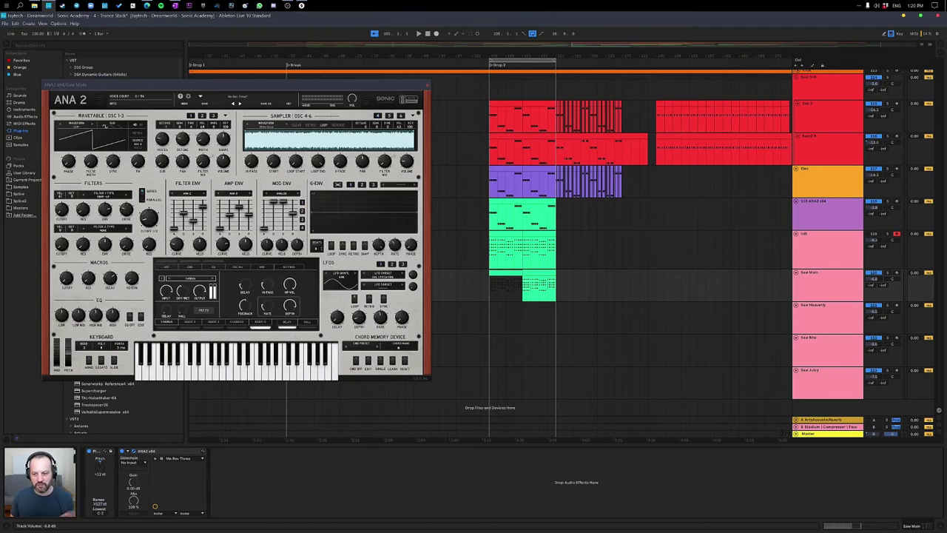
key("space")
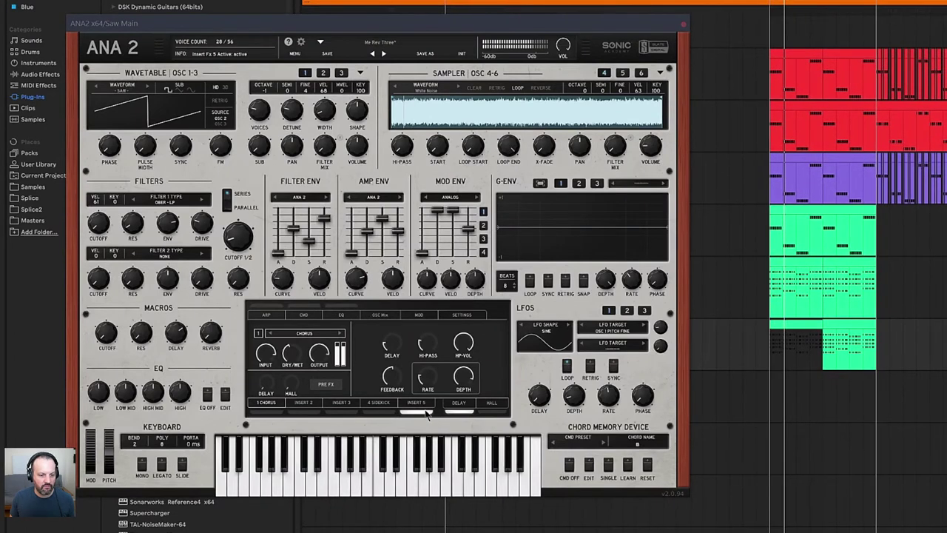
Turn off the delay and enable the Sidekick effect in Saw Main's ANA 2, then close the plug-in window.
left_click(467, 416)
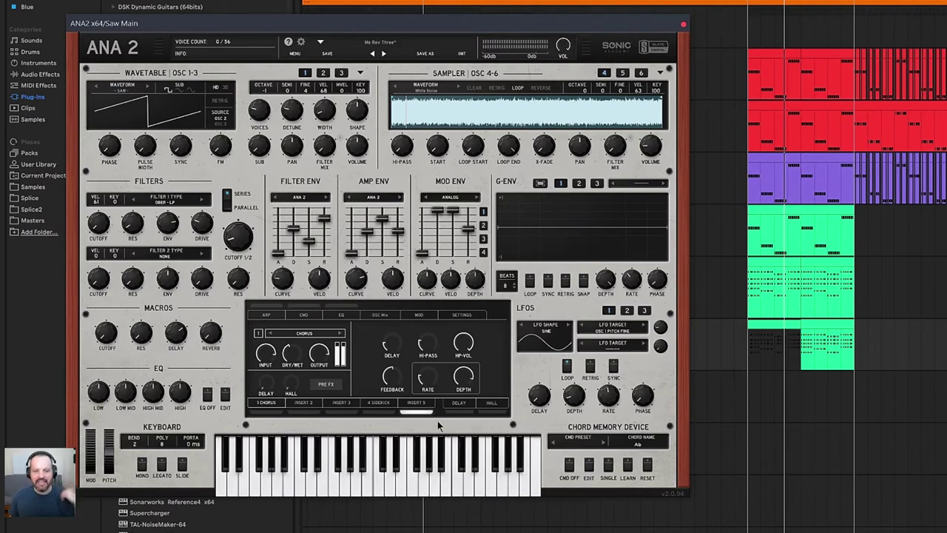
left_click(380, 406)
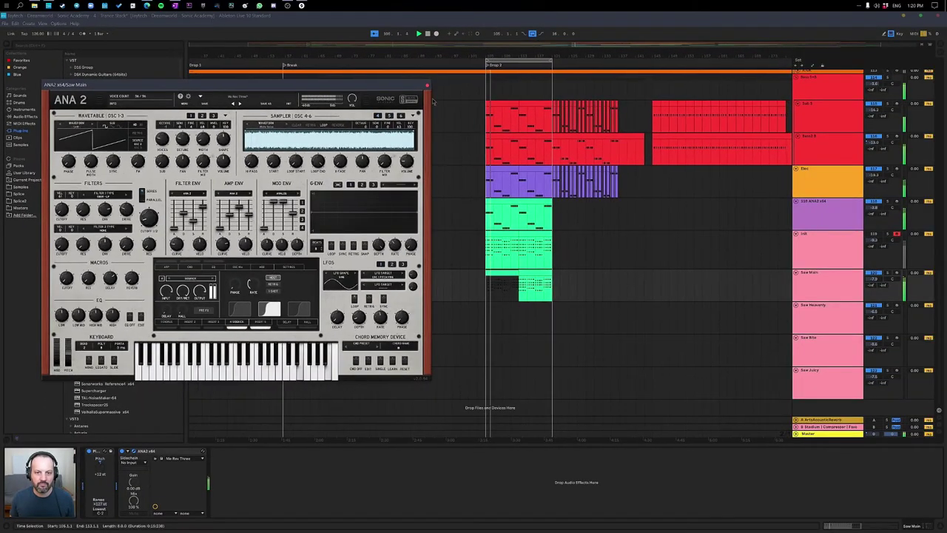
left_click(427, 84)
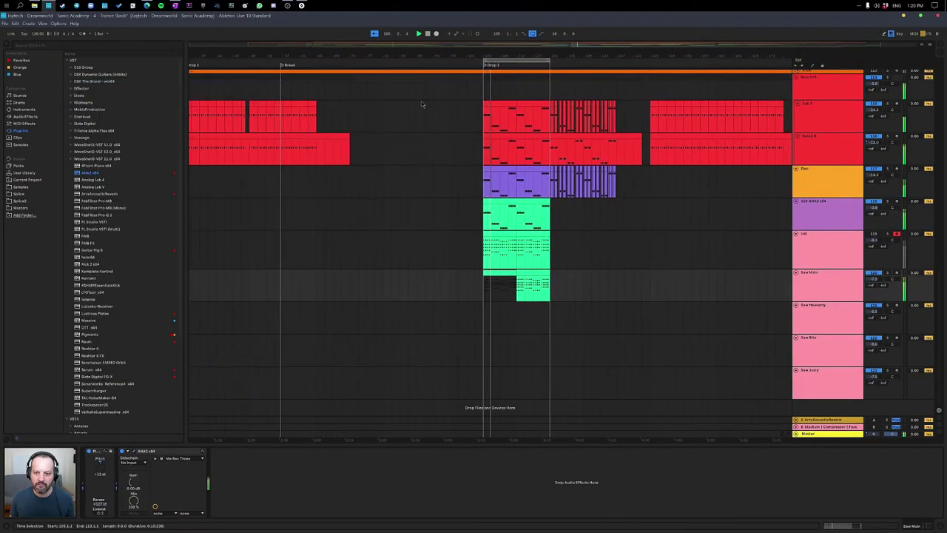
Examine the instruments and effects on the Saw Main, Saw Heavenly and Saw Bite tracks.
left_click(819, 316)
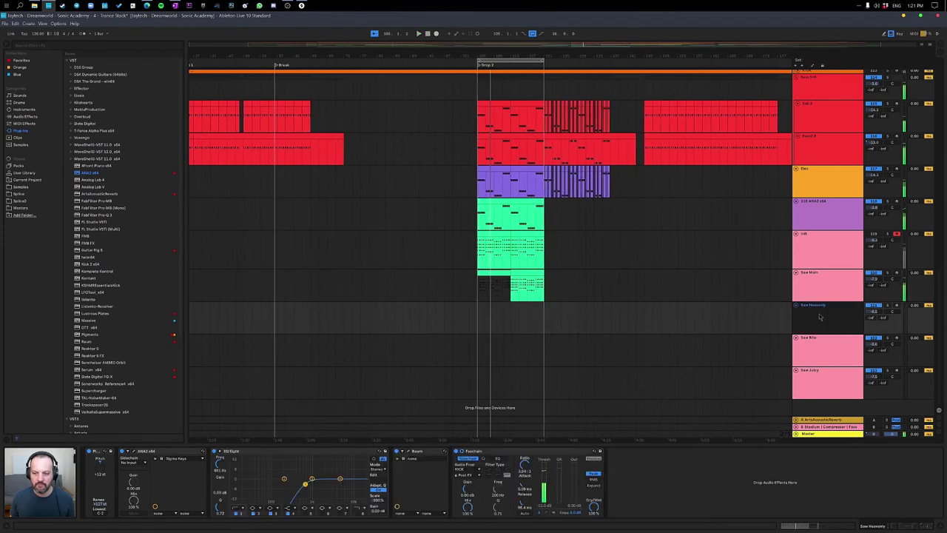
left_click(833, 295)
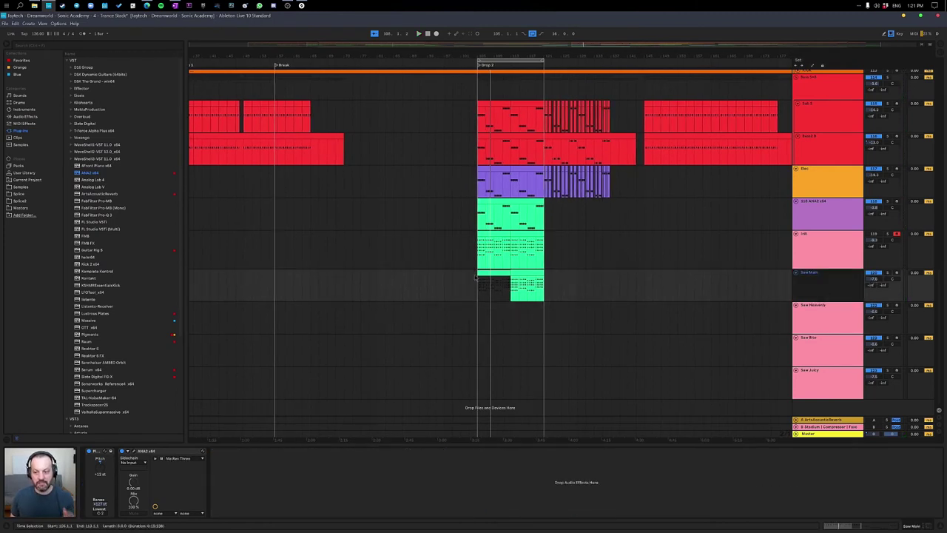
left_click(829, 327)
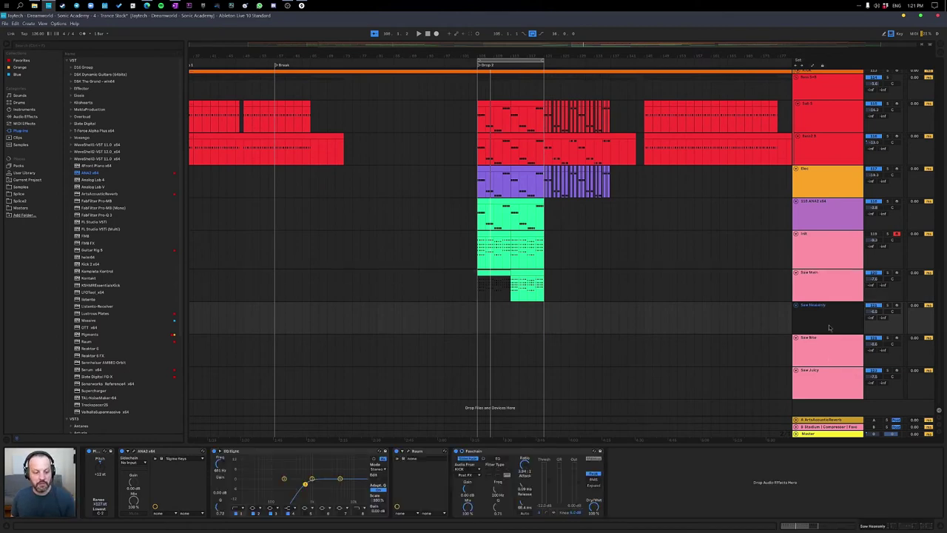
left_click(832, 285)
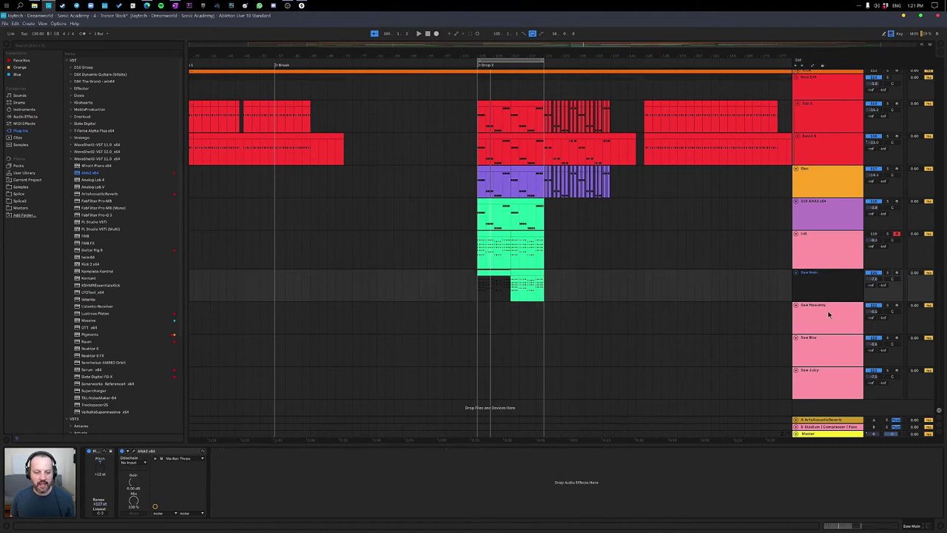
left_click(829, 315)
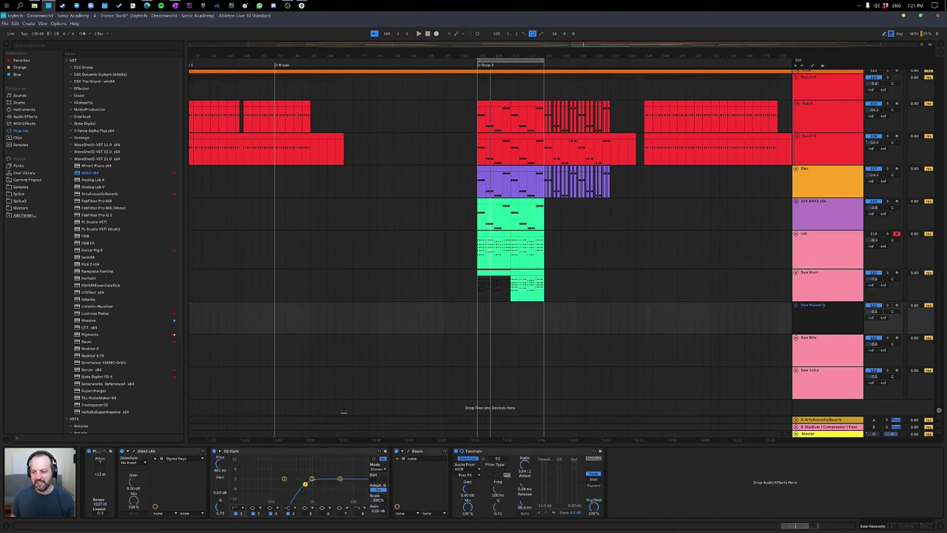
left_click(832, 343)
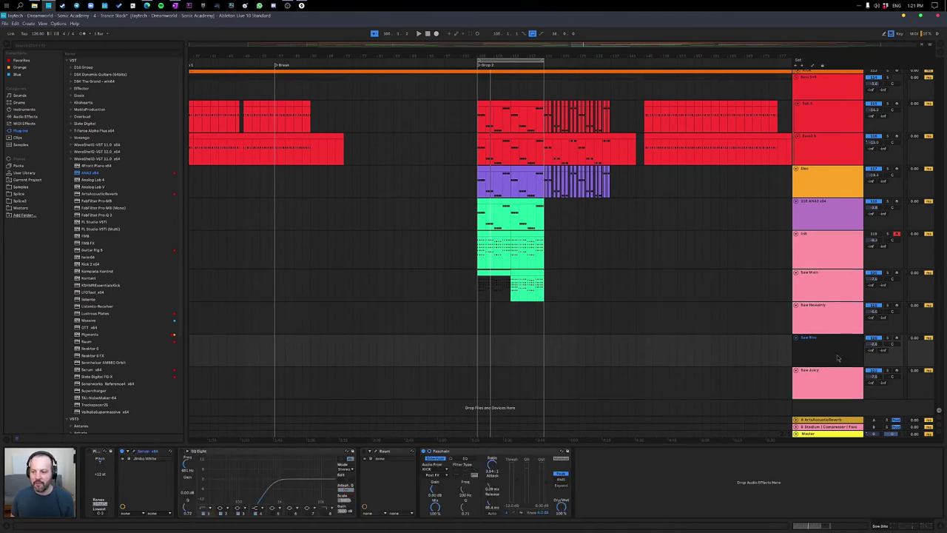
Open the ANA 2 instrument of the Saw Heavenly track.
left_click(838, 324)
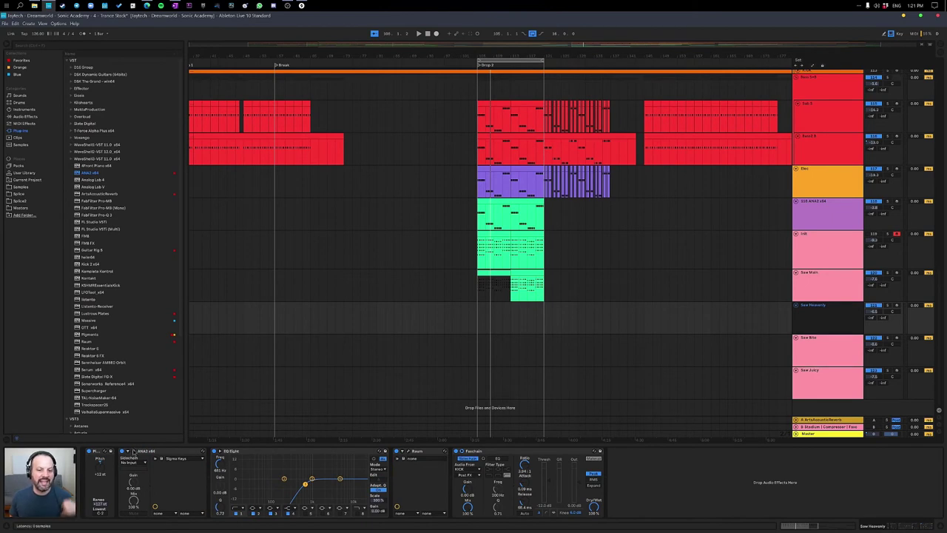
left_click(134, 451)
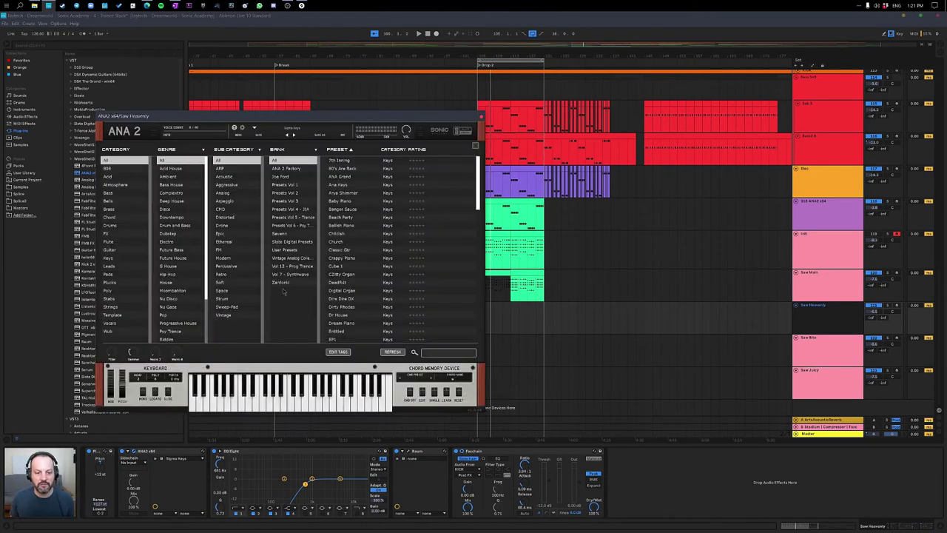
Close Saw Heavenly's ANA 2 and copy the Saw Main chord clips onto the Saw Heavenly track at the start of Drop 2.
left_click(475, 146)
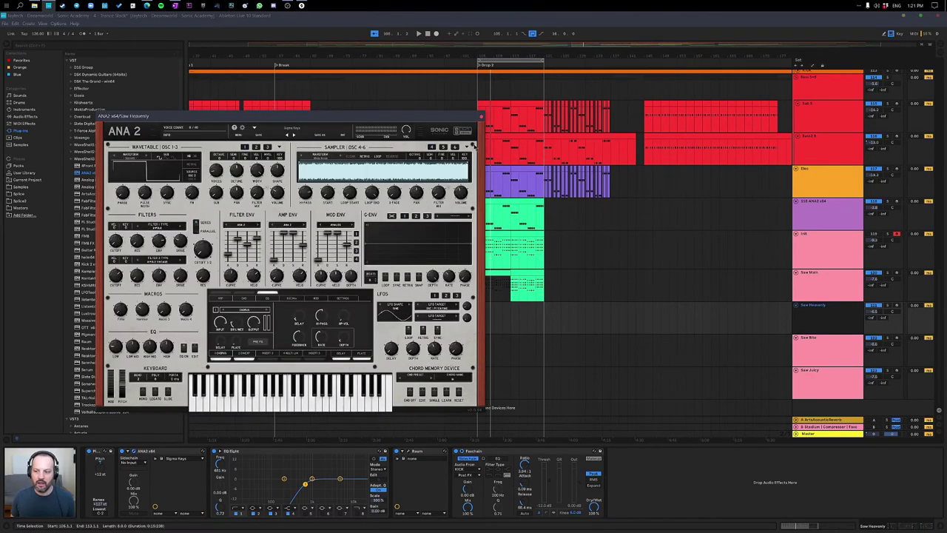
left_click(526, 273)
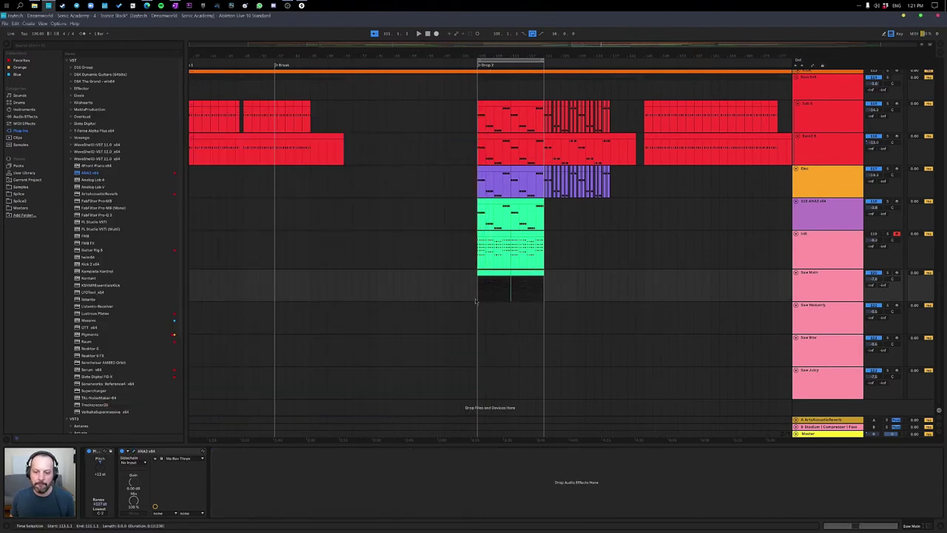
left_click(479, 318)
left_click(481, 118)
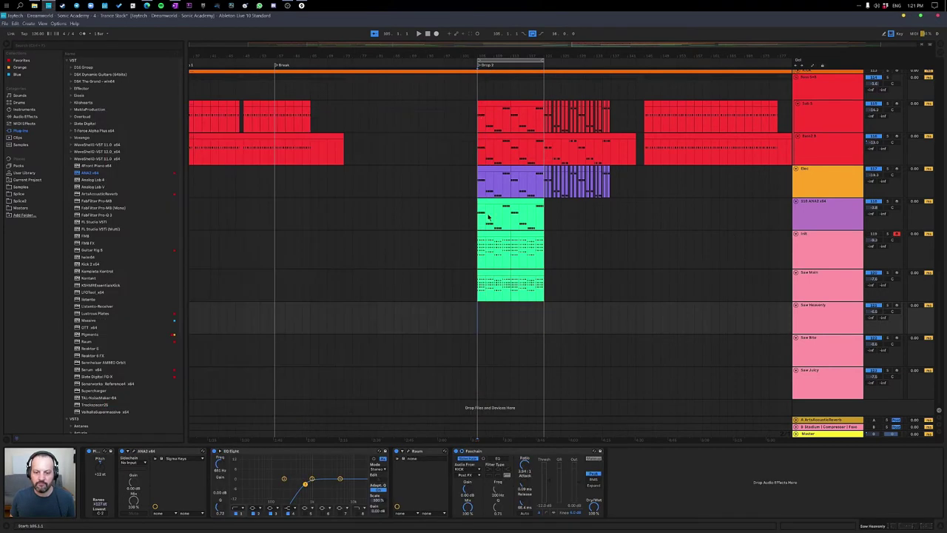
left_click(484, 274)
left_click(479, 318)
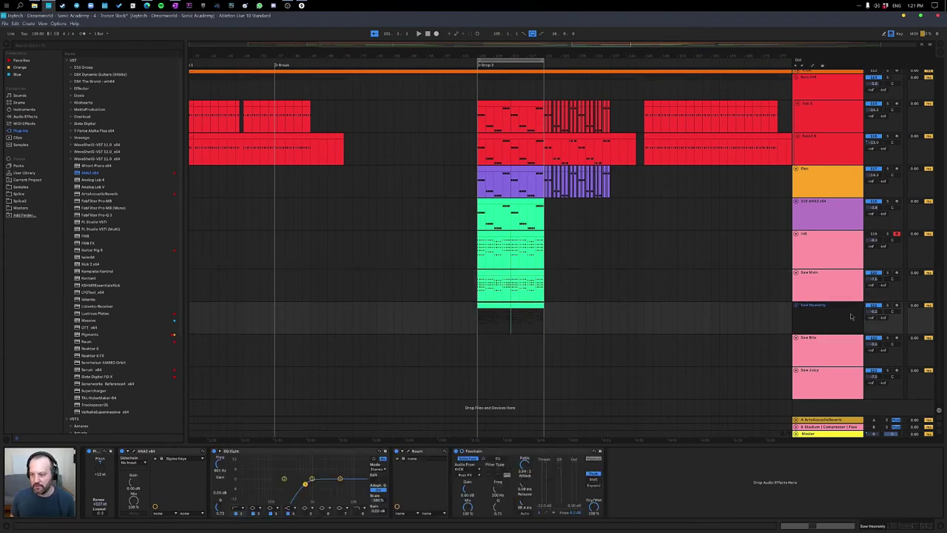
Solo the Saw Heavenly track and play its chord clips over Drop 2.
left_click(887, 306)
left_click(501, 303)
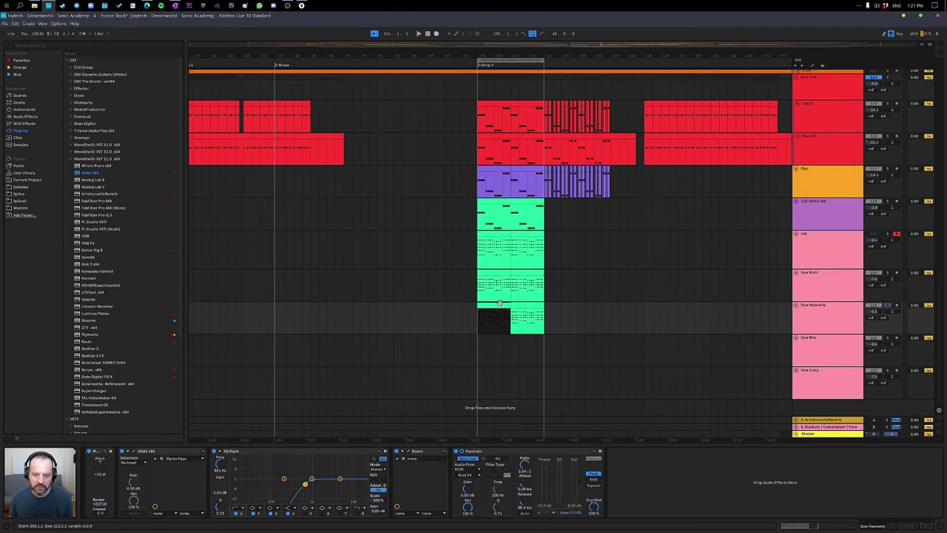
key("space")
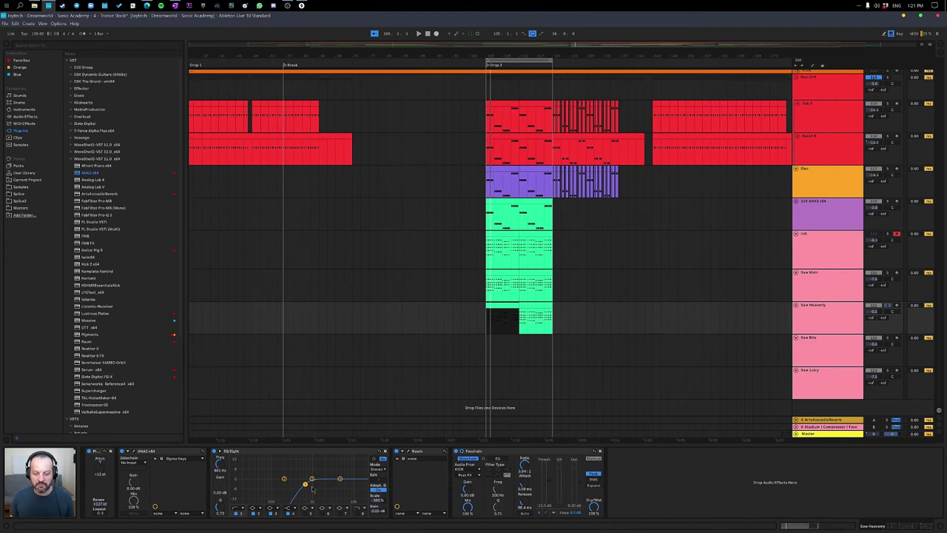
Examine the Raum reverb settings and the sidechain compressor's audio source on the Saw Heavenly track.
left_click(407, 453)
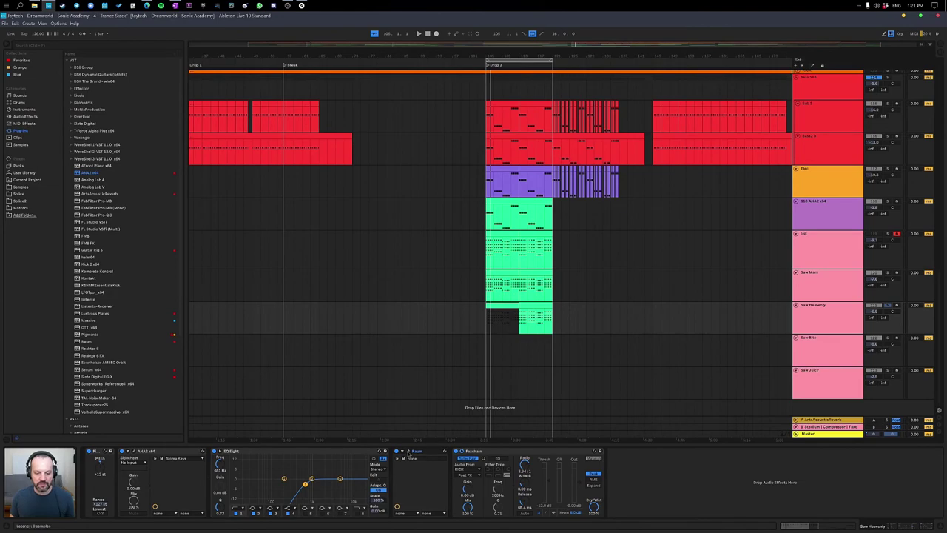
left_click(405, 453)
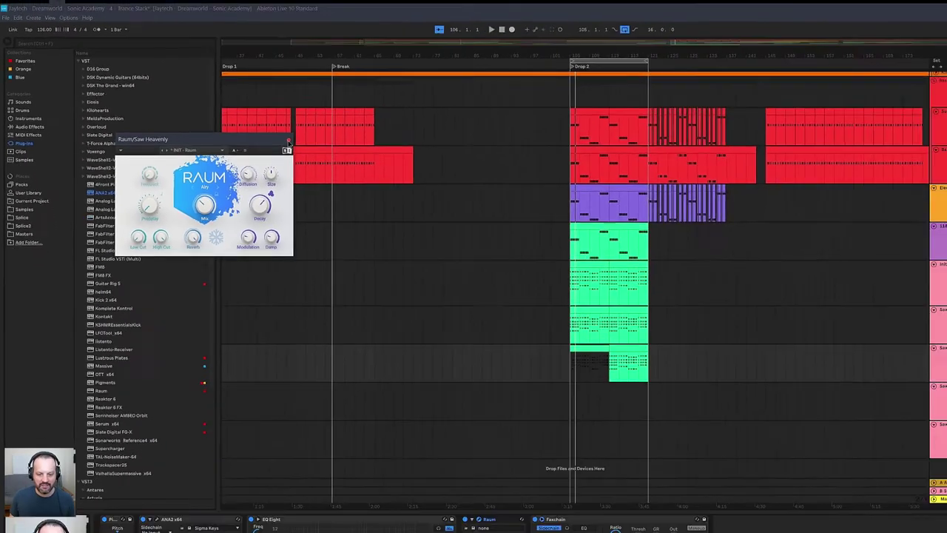
left_click(458, 188)
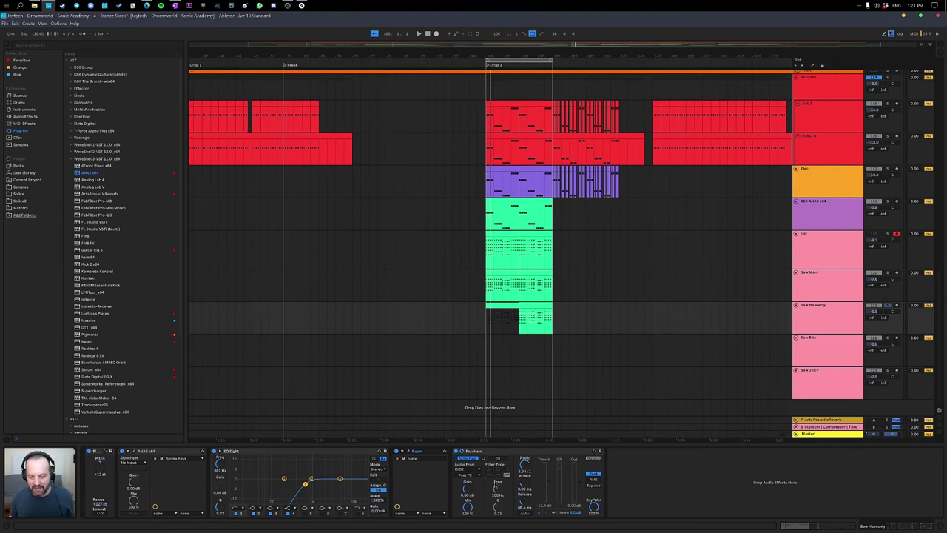
left_click(471, 470)
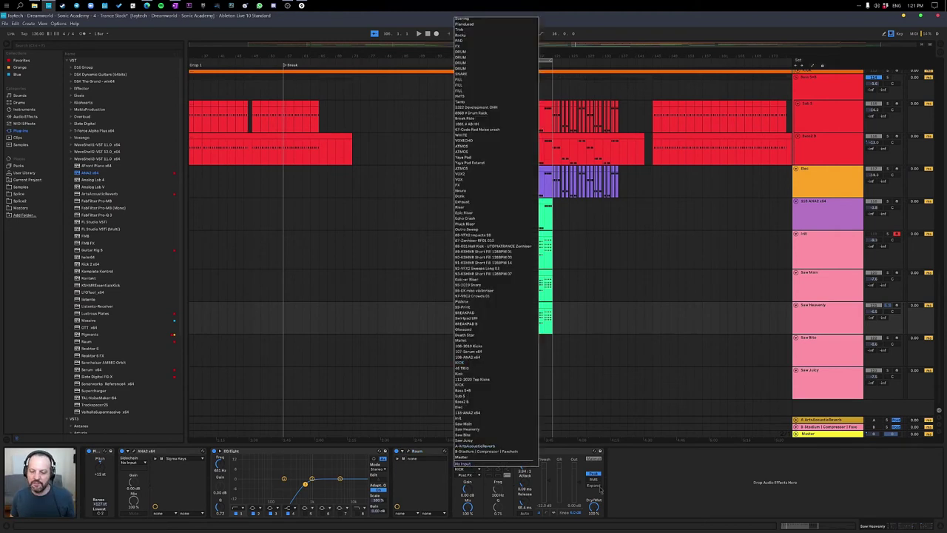
left_click(636, 495)
Load the Sidekick effect with its middle shape into the third insert slot of Saw Heavenly's ANA 2, and close the plug-in window.
key("space")
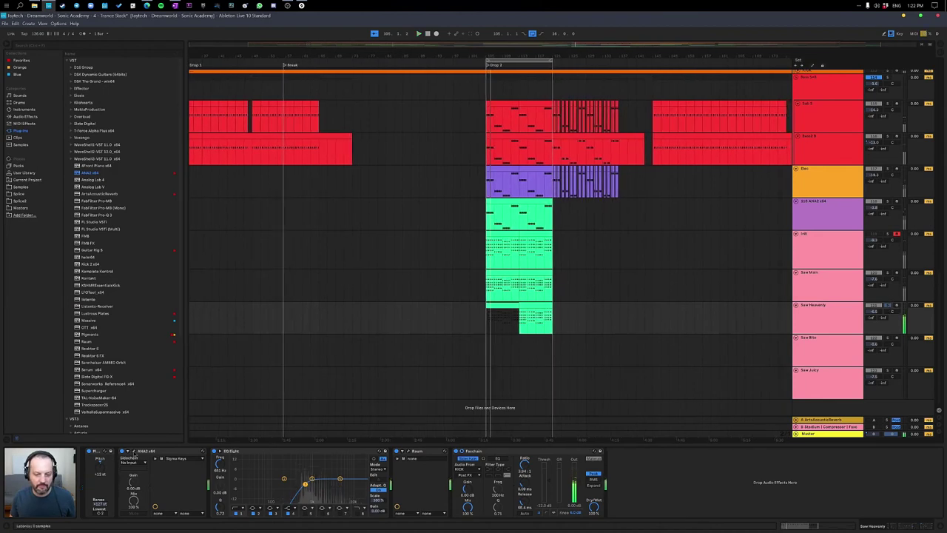
left_click(133, 452)
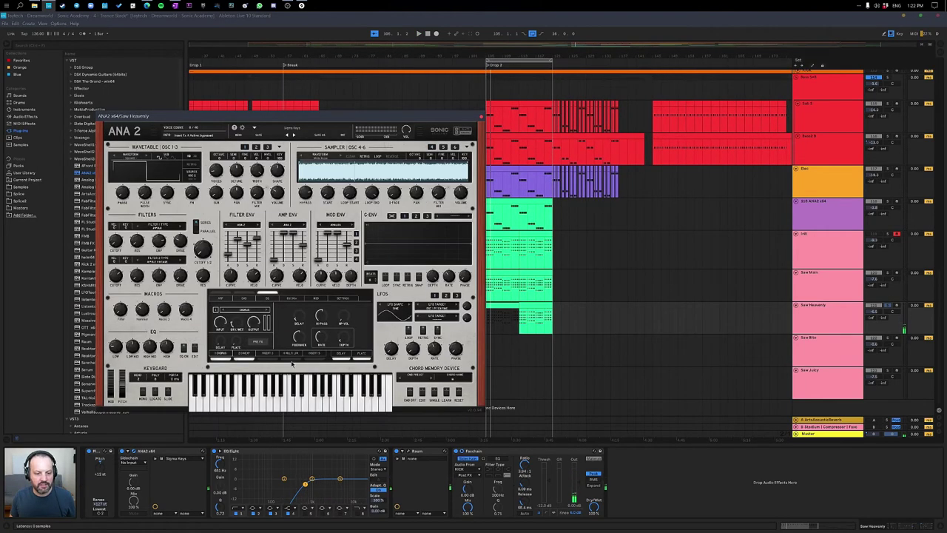
left_click(267, 353)
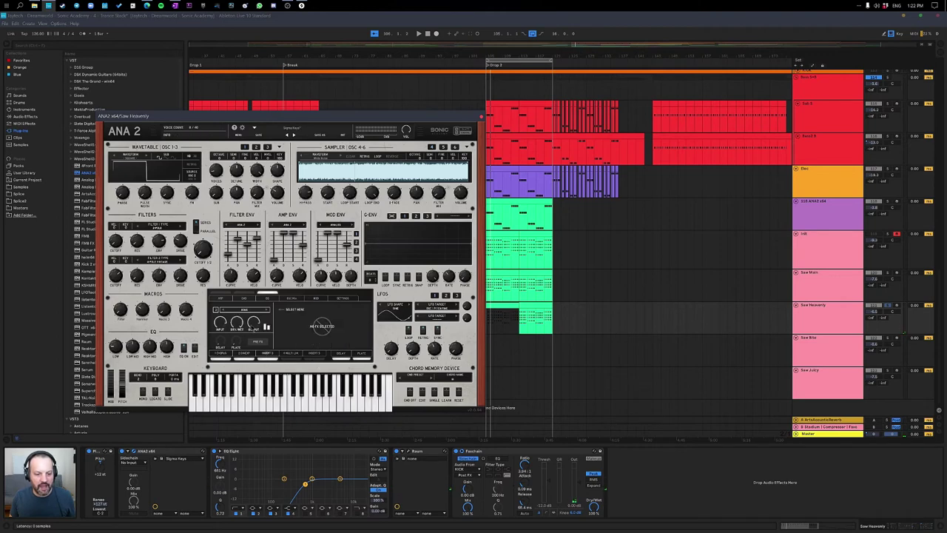
left_click(244, 309)
mouse_move(249, 358)
left_click(308, 357)
left_click(325, 343)
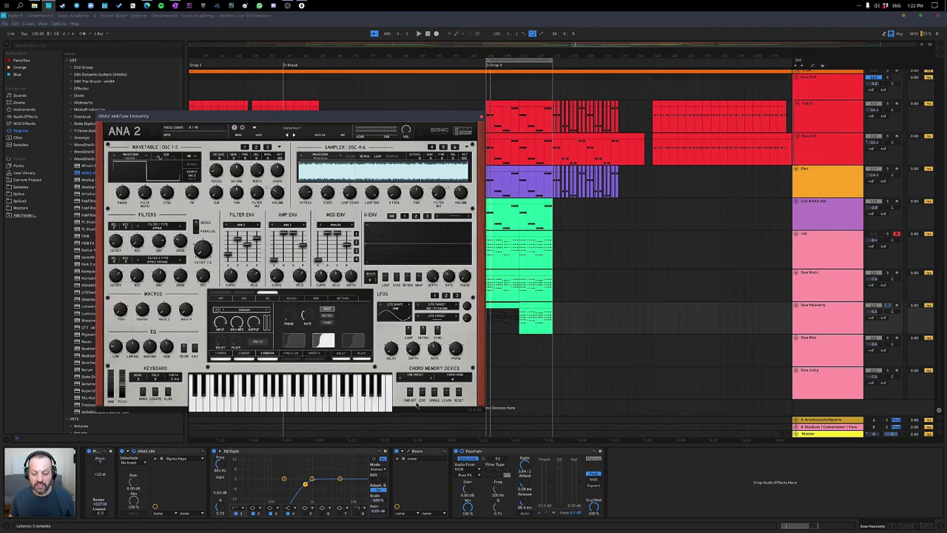
left_click(522, 455)
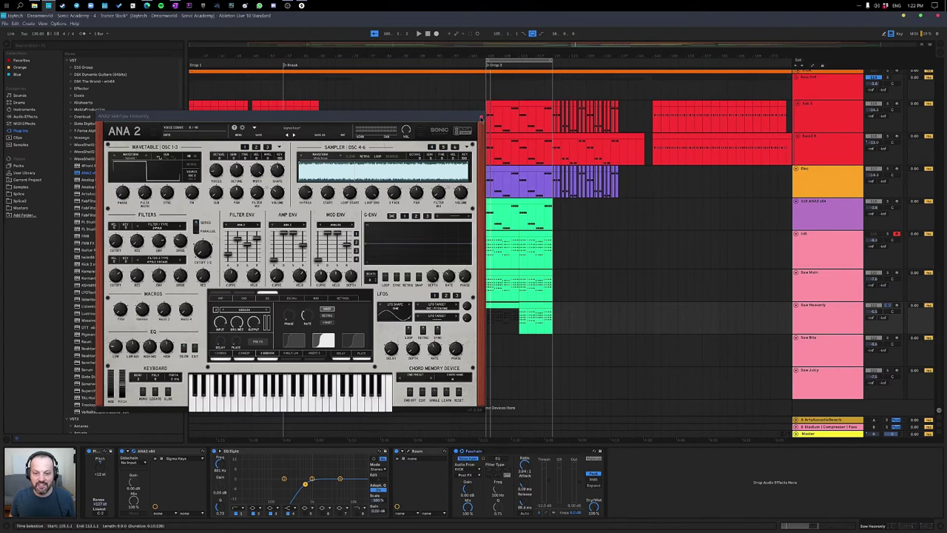
left_click(481, 117)
Unsolo the Saw Heavenly track and lower its volume to -7.4 dB.
left_click(851, 323)
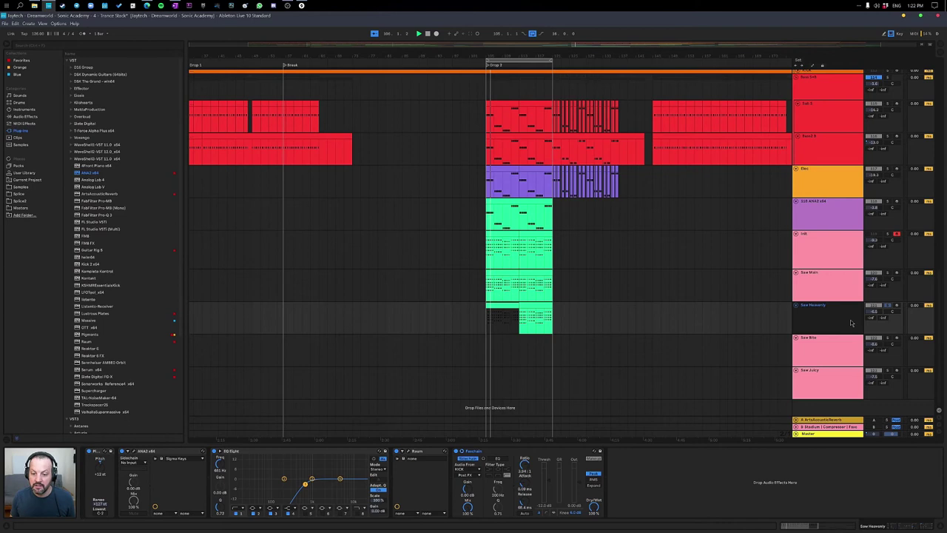
left_click(888, 306)
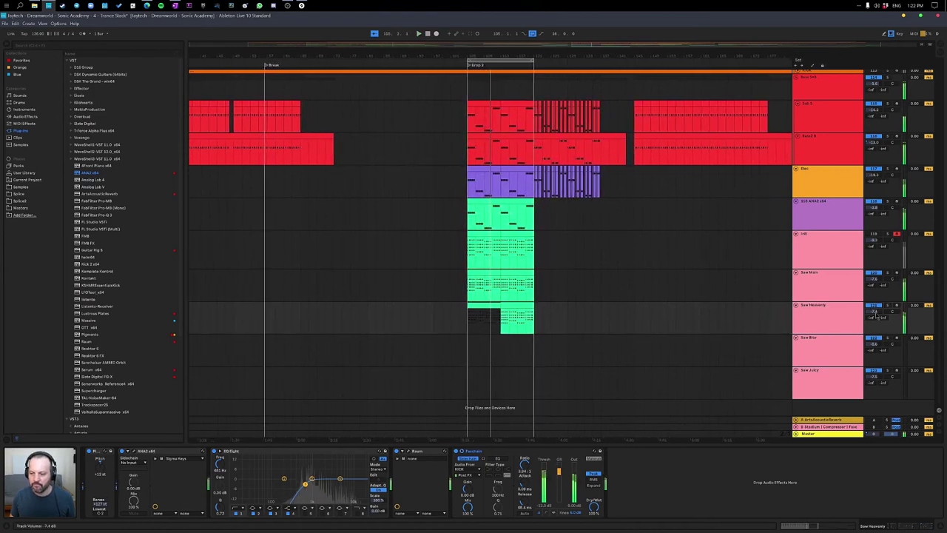
left_click(843, 317)
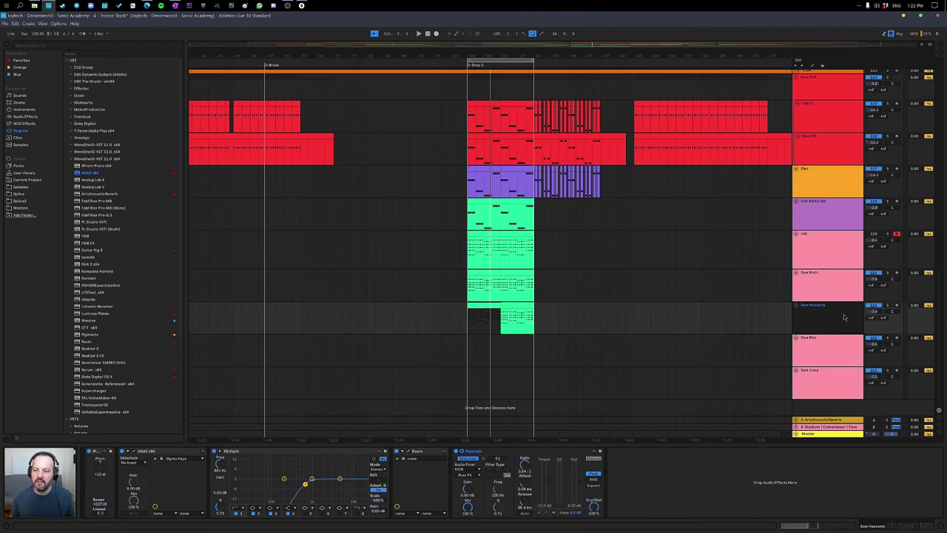
Audition the Saw Main and Saw Heavenly tracks soloed together over Drop 2, and unsolo both tracks.
left_click(837, 294, "shift")
left_click(888, 273)
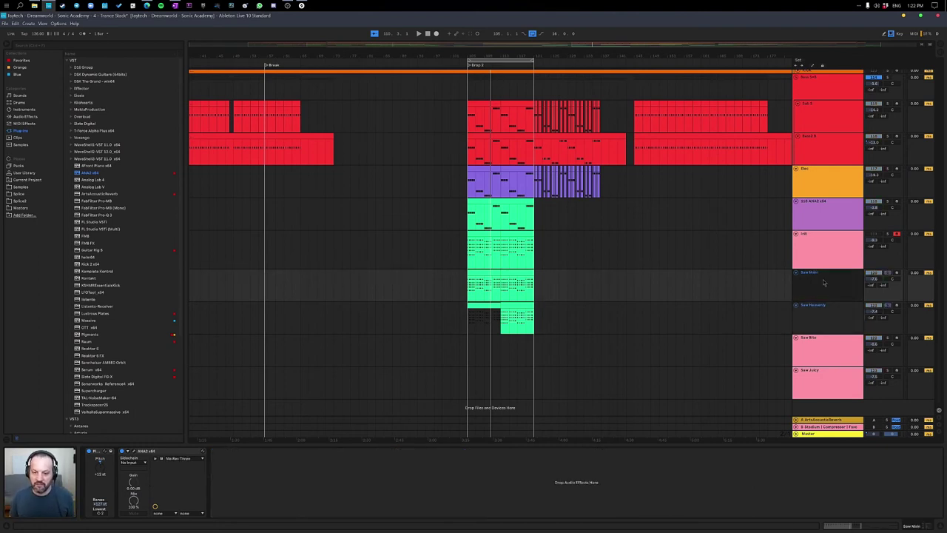
left_click(472, 272)
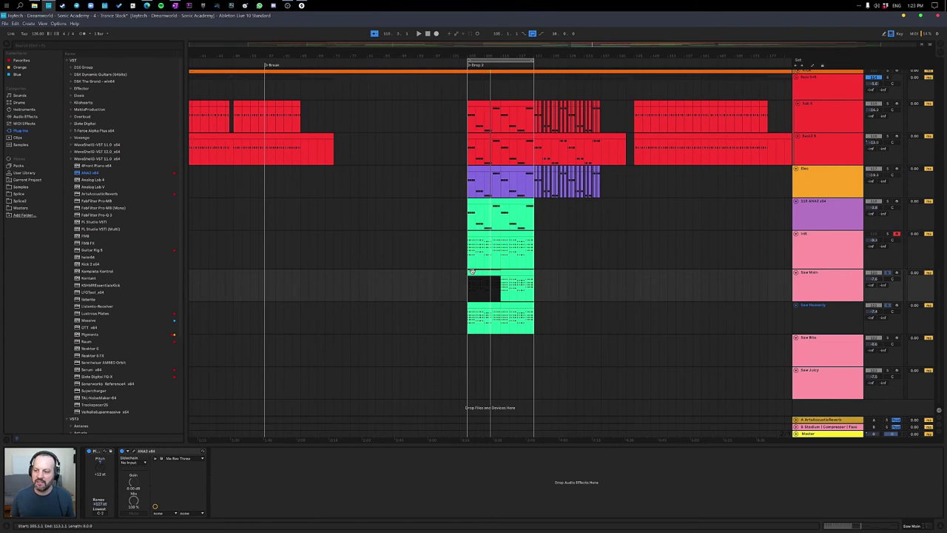
left_click(823, 324)
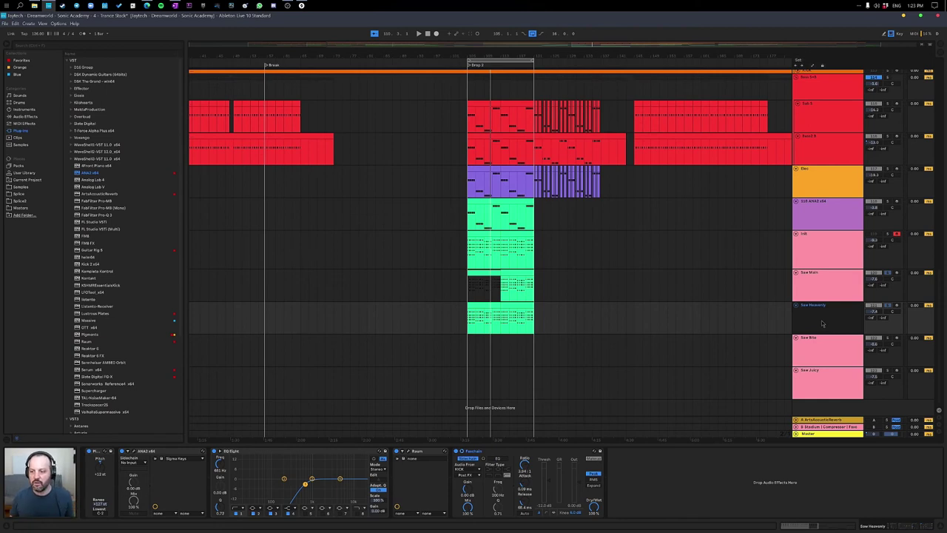
left_click(838, 299)
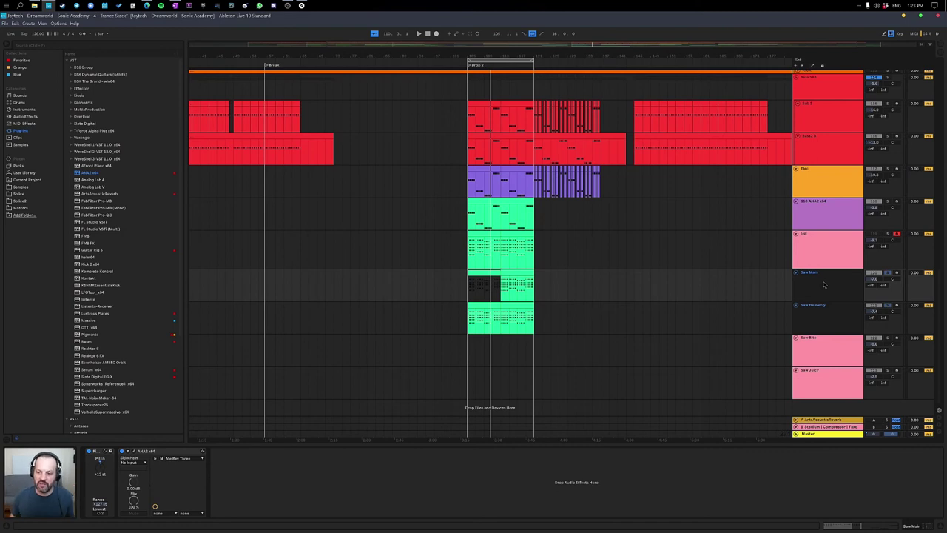
left_click(887, 305)
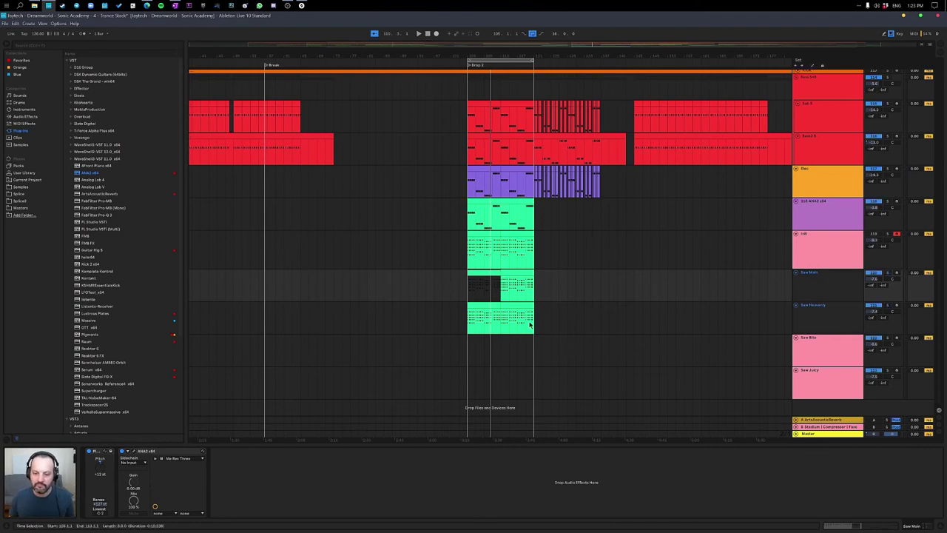
Play the full Drop 2 loop and lower the Saw Heavenly track's volume to about -9 dB.
key("space")
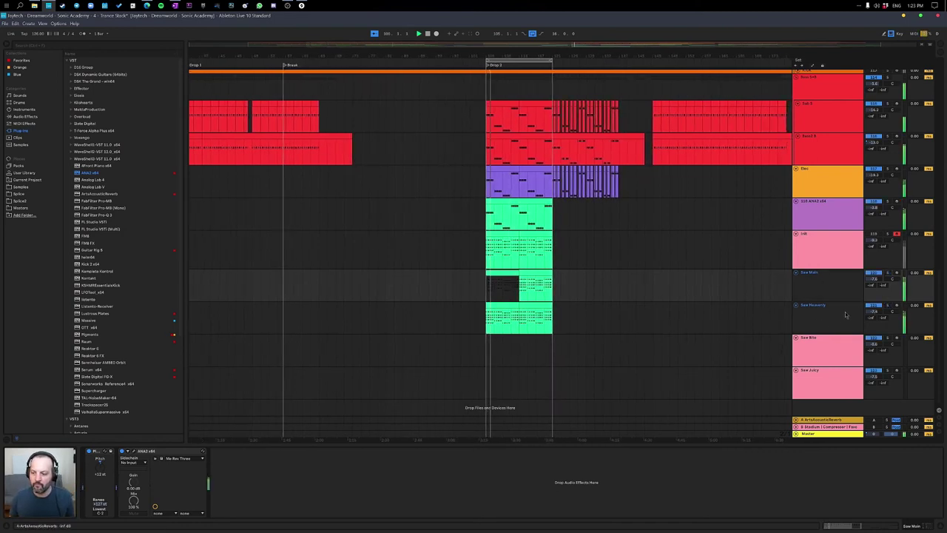
left_click(846, 315)
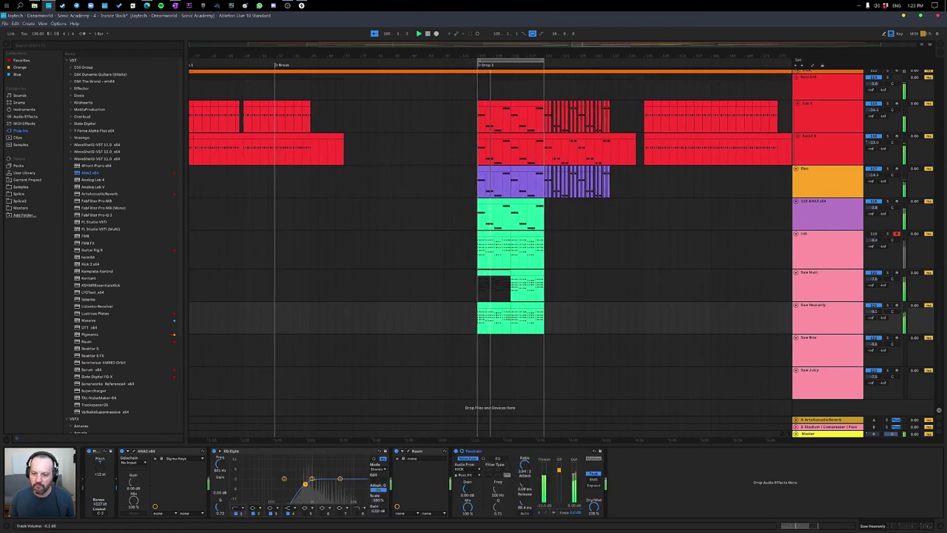
key("space")
Copy both Saw Heavenly chord clips onto the Saw Bite track at the start of Drop 2.
left_click(600, 330)
left_click(522, 305)
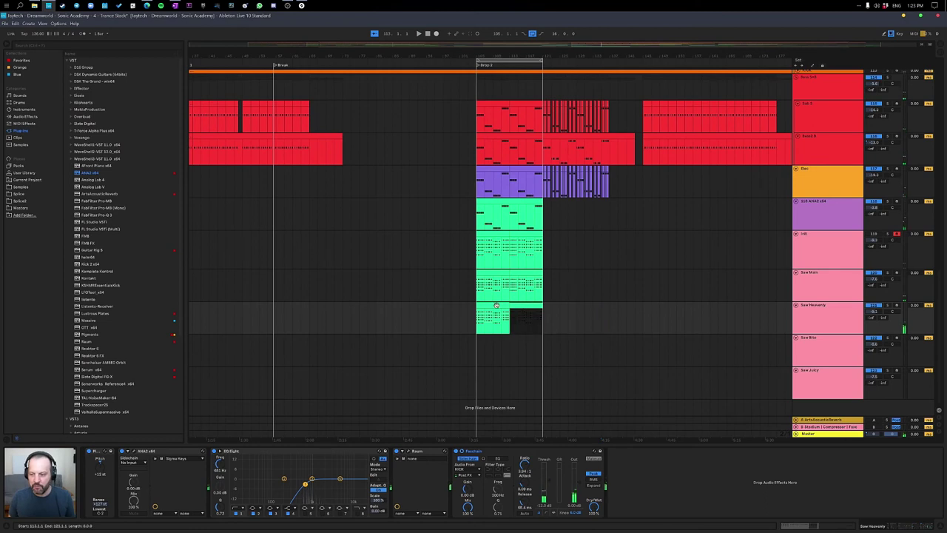
left_click(496, 304)
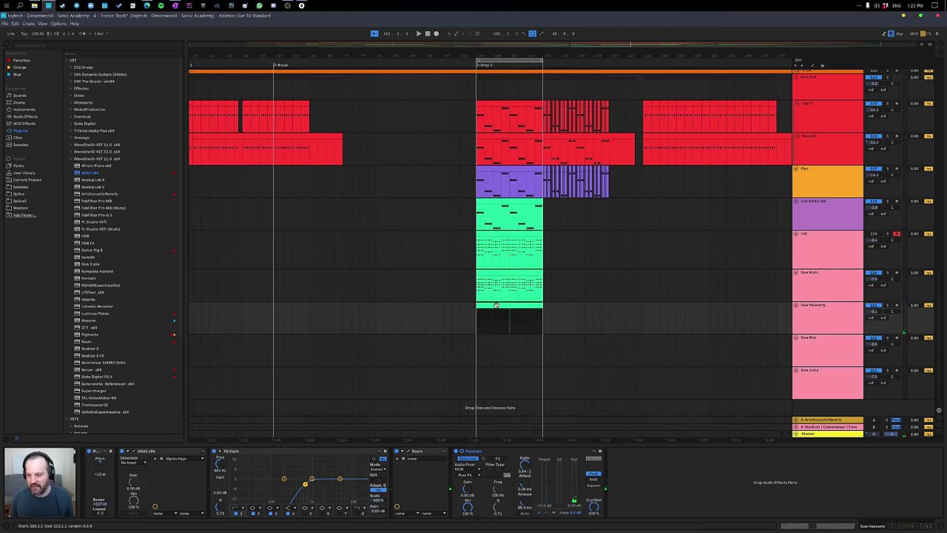
left_click(477, 346)
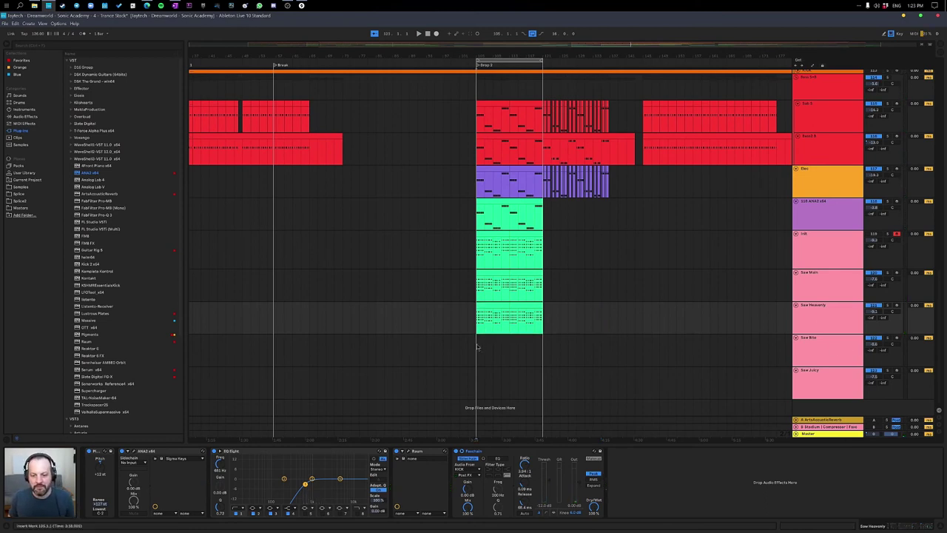
left_click(477, 347)
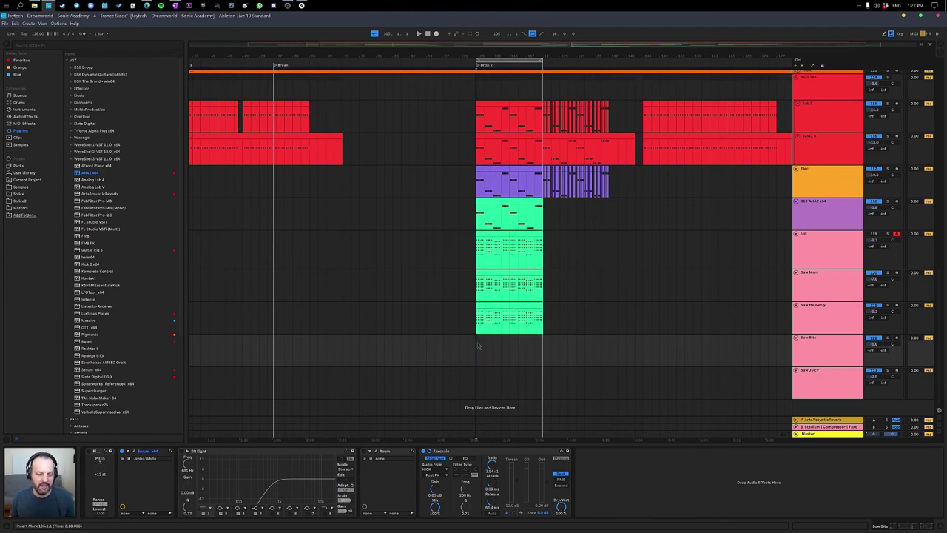
key("ctrl+v")
Open the Serum instrument of the Saw Bite track and audition the track soloed over Drop 2.
left_click(817, 353)
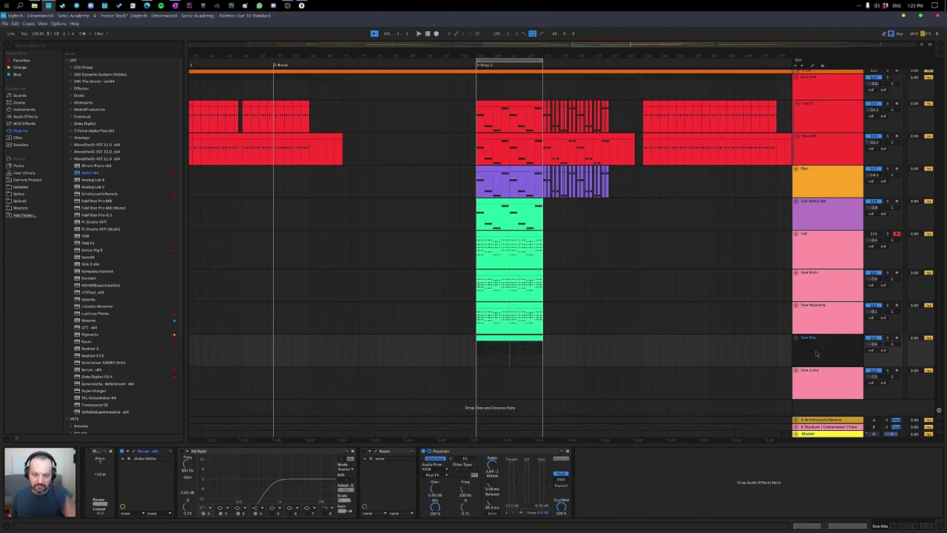
left_click(135, 454)
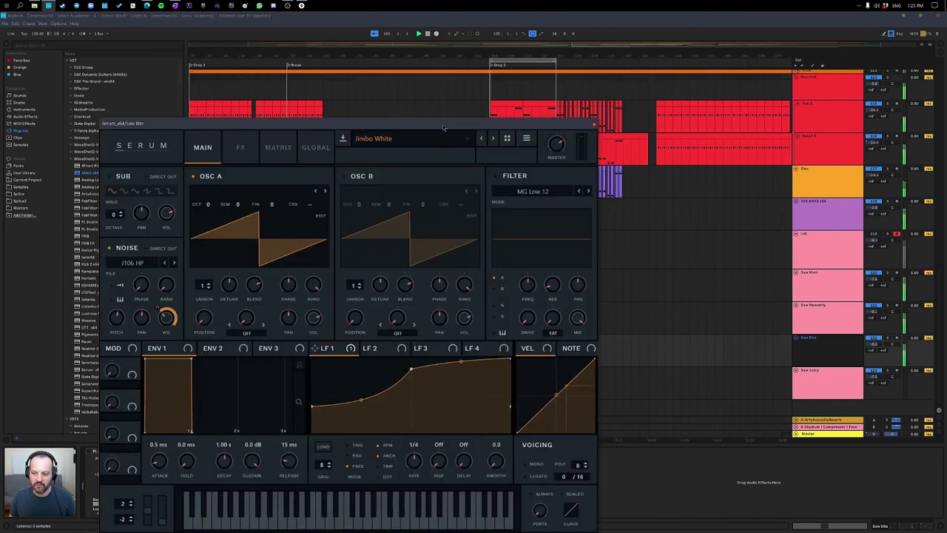
left_click(887, 338)
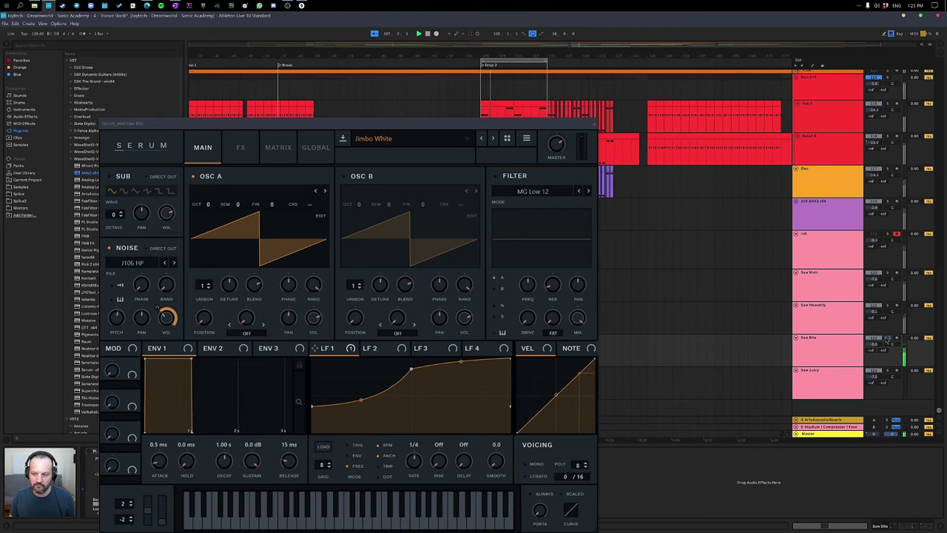
key("space")
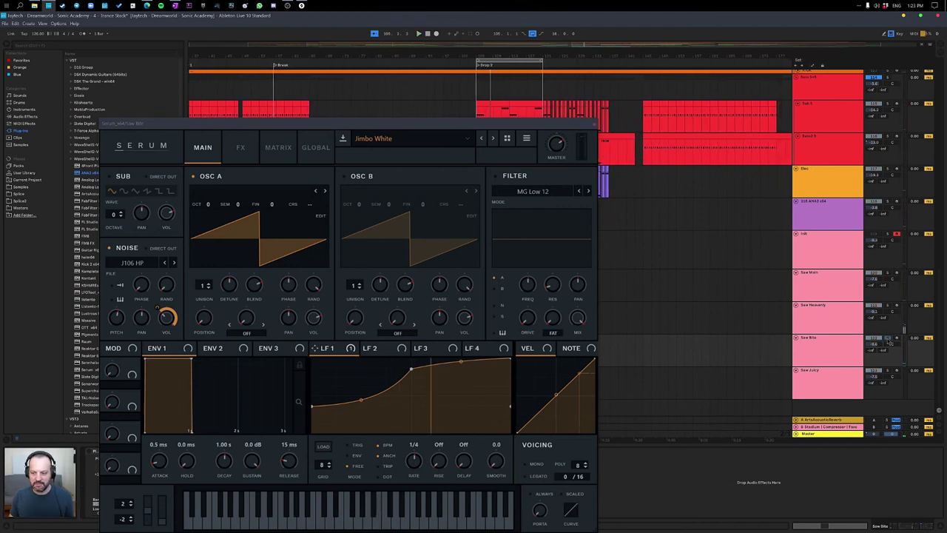
Browse Serum's Analog noise samples and the LFO 1 shape presets on the Saw Bite track without changing either.
left_click(822, 351)
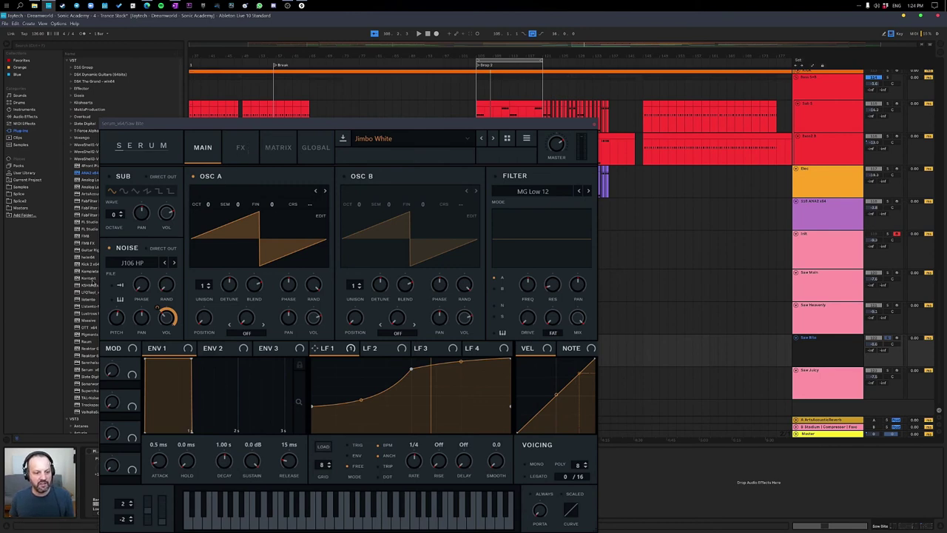
left_click(136, 265)
mouse_move(141, 274)
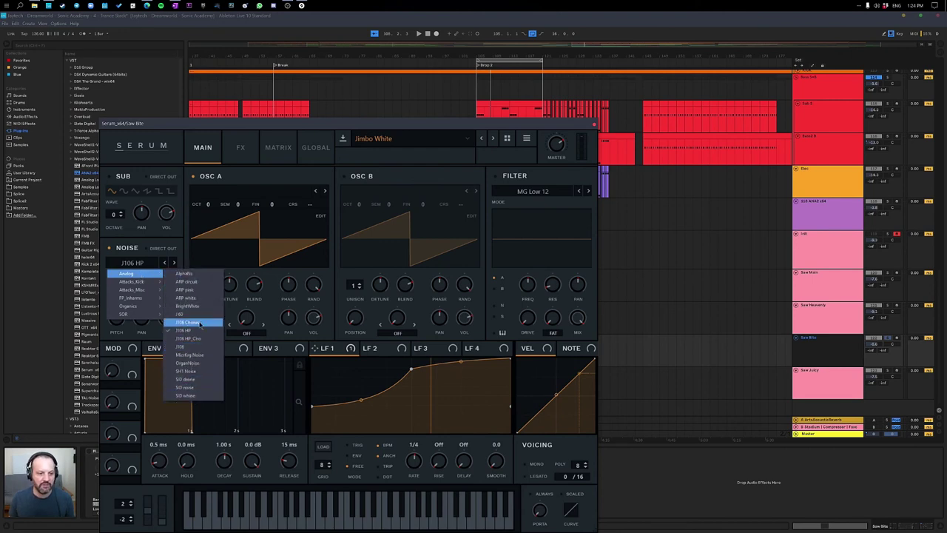
left_click(171, 239)
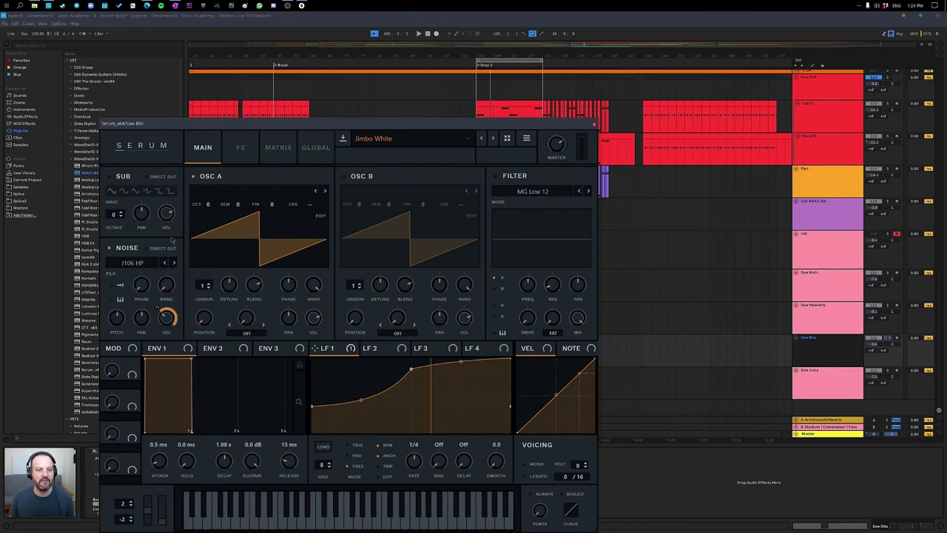
left_click(213, 179)
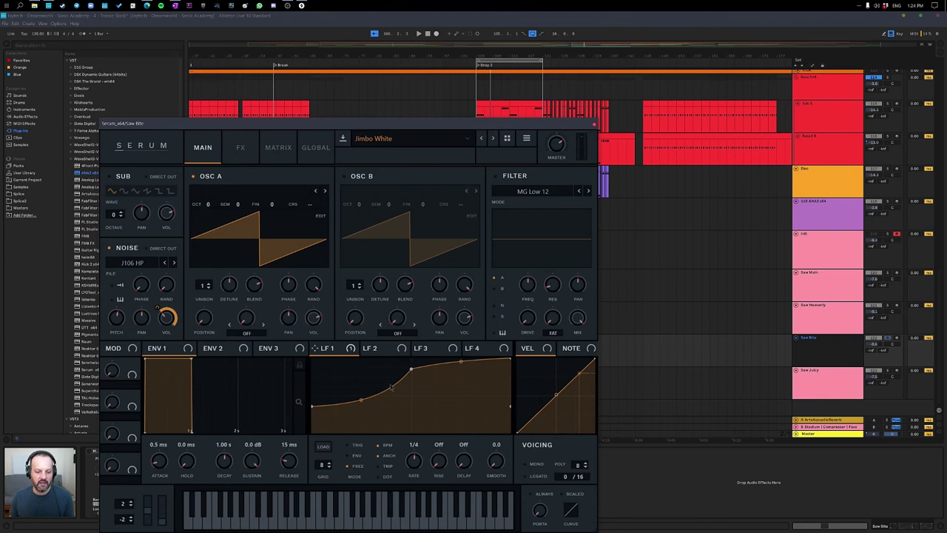
left_click(324, 446)
mouse_move(348, 462)
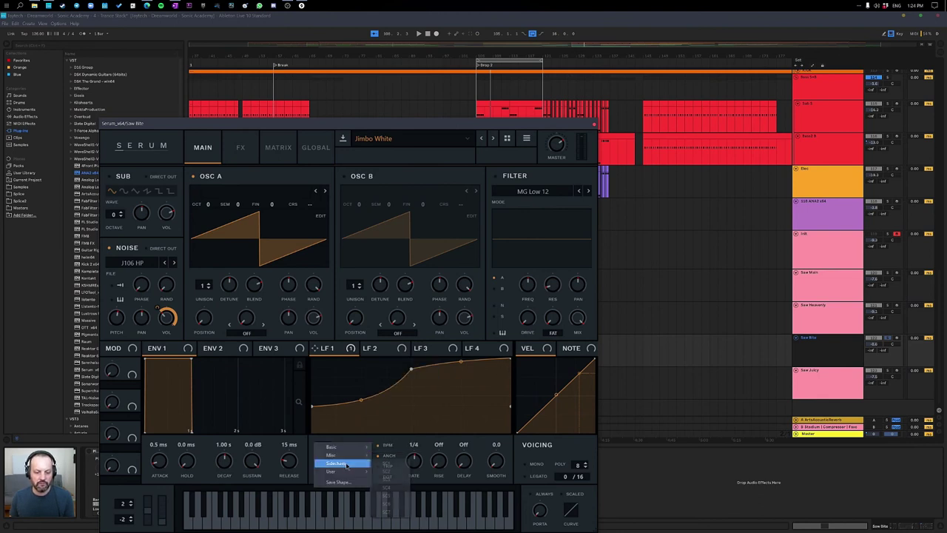
left_click(397, 464)
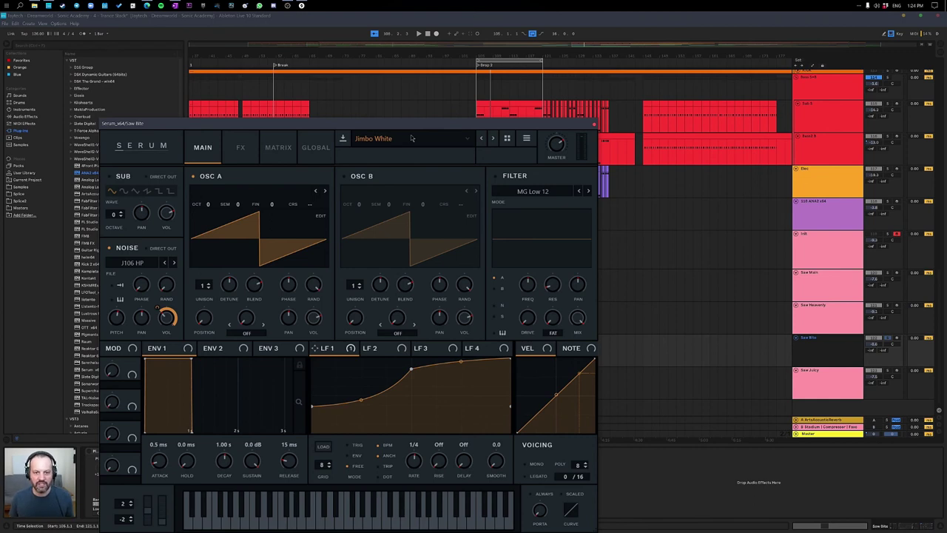
Open Serum's effects page for Saw Bite and compare the sound over Drop 2 with the compressor bypassed and enabled.
left_click(241, 150)
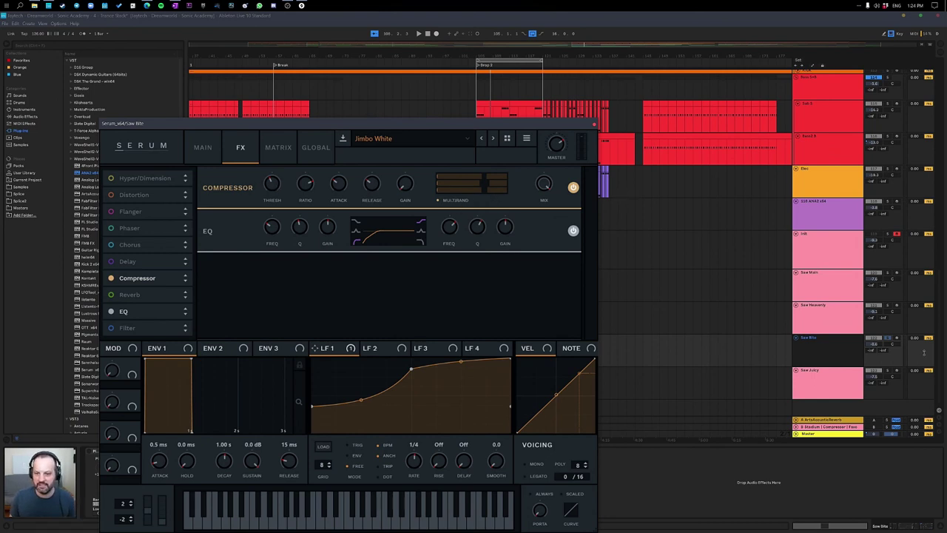
left_click(574, 188)
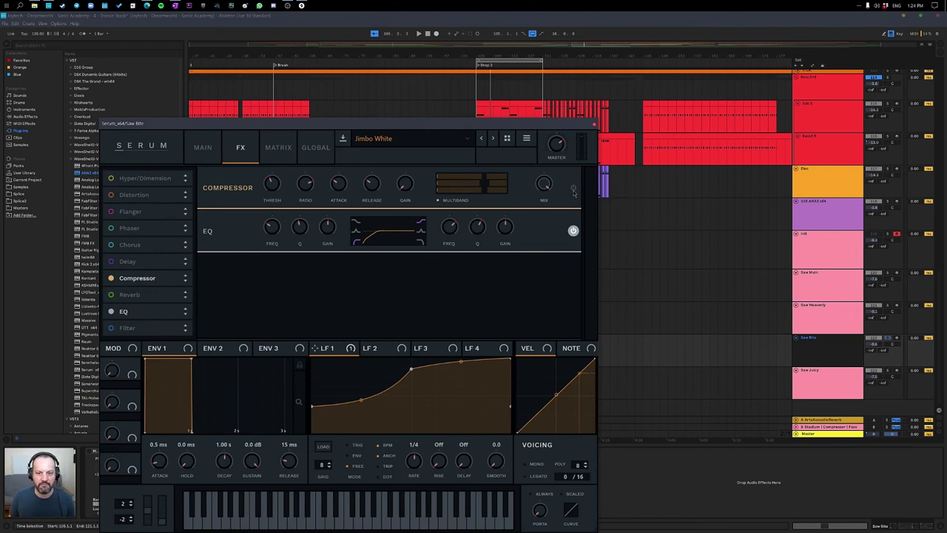
key("space")
left_click(573, 188)
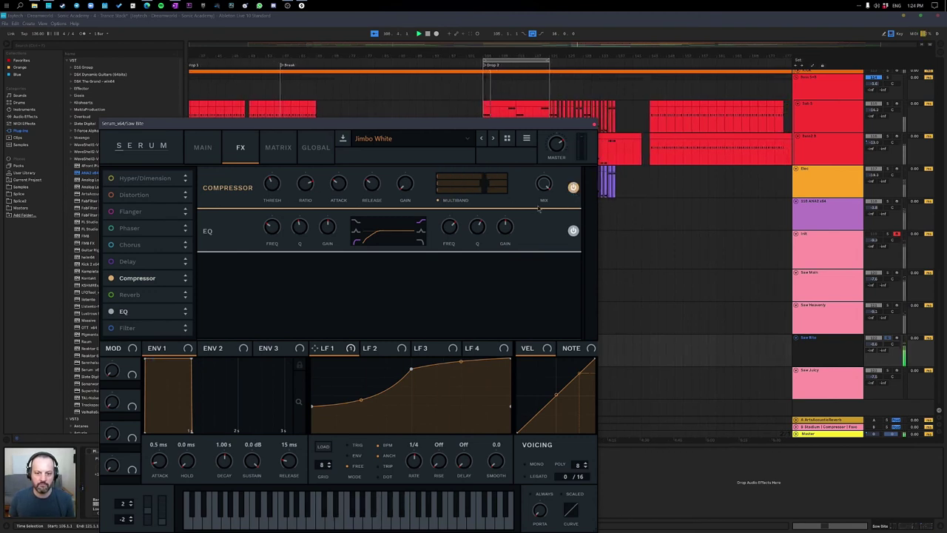
key("space")
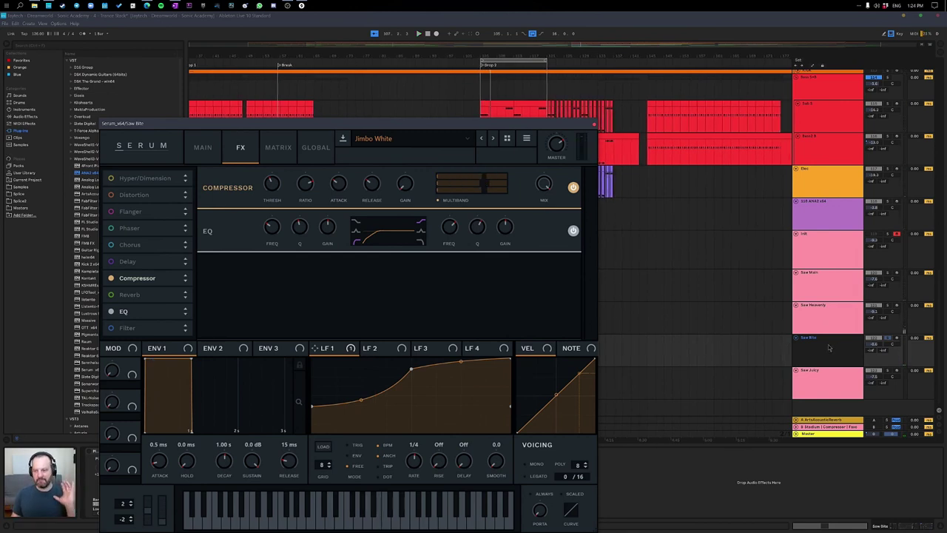
left_click(830, 347)
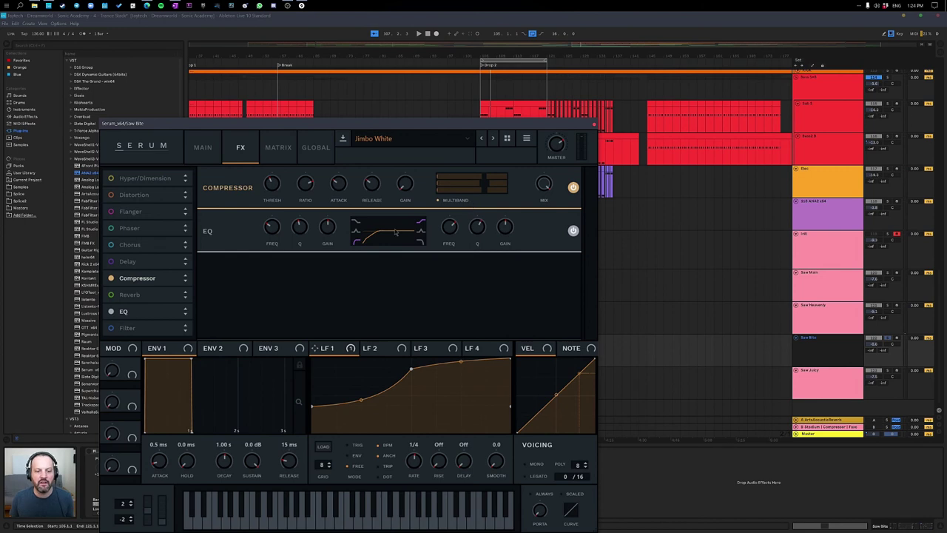
Close Serum, unsolo Saw Bite, and lower the Saw Heavenly track's volume to about -11.3 dB while Drop 2 plays.
left_click(597, 127)
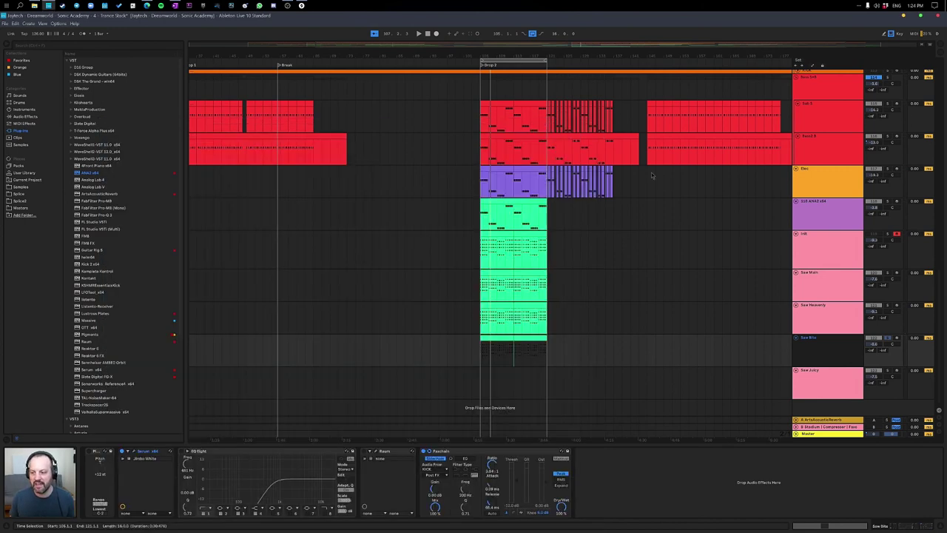
left_click(888, 338)
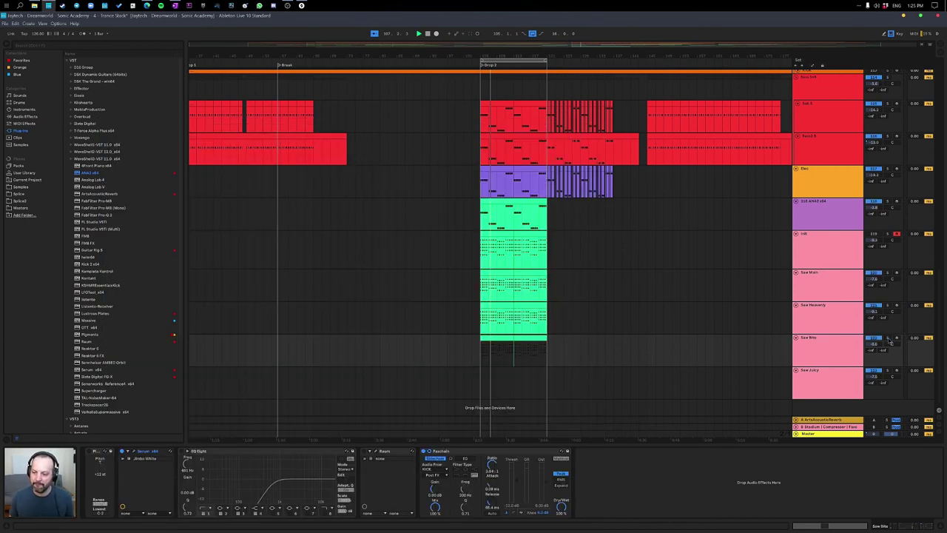
key("space")
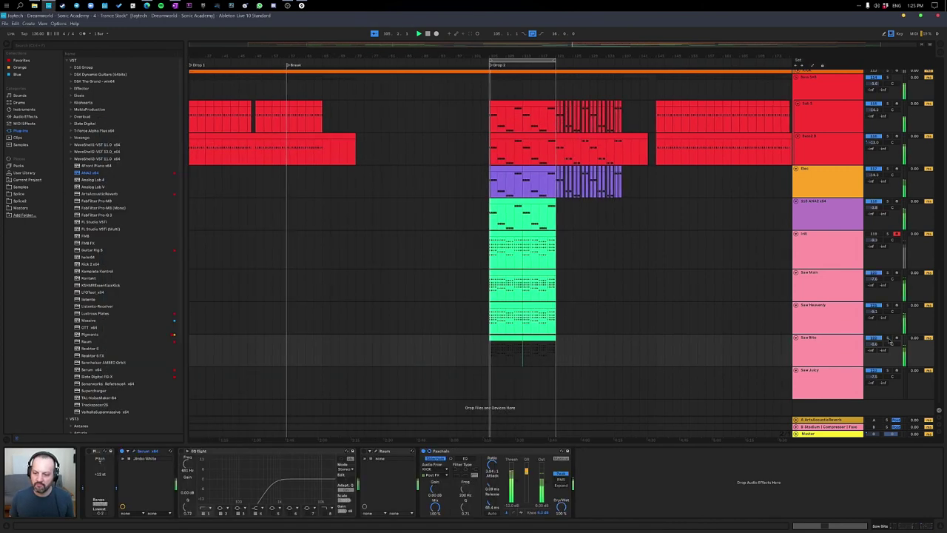
left_click(852, 323)
left_click(512, 363)
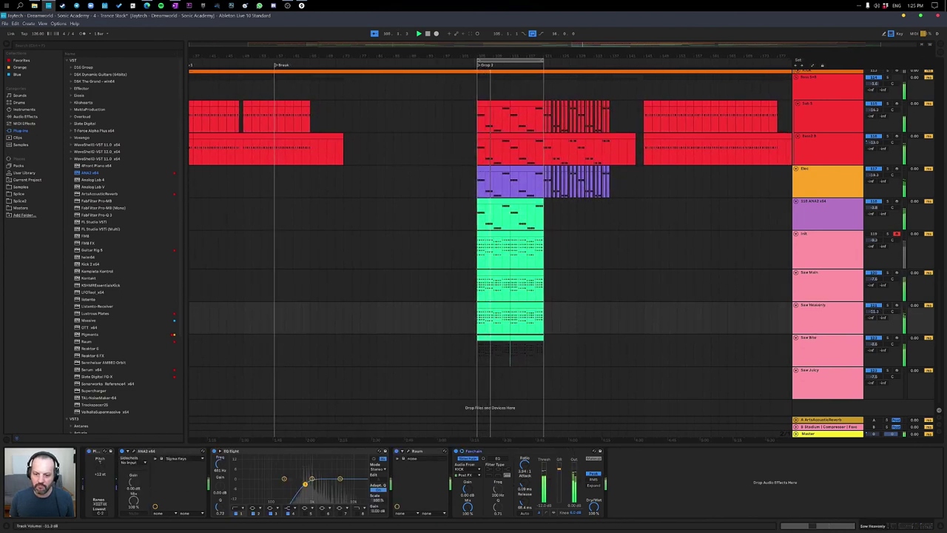
left_click(822, 342)
left_click(819, 279)
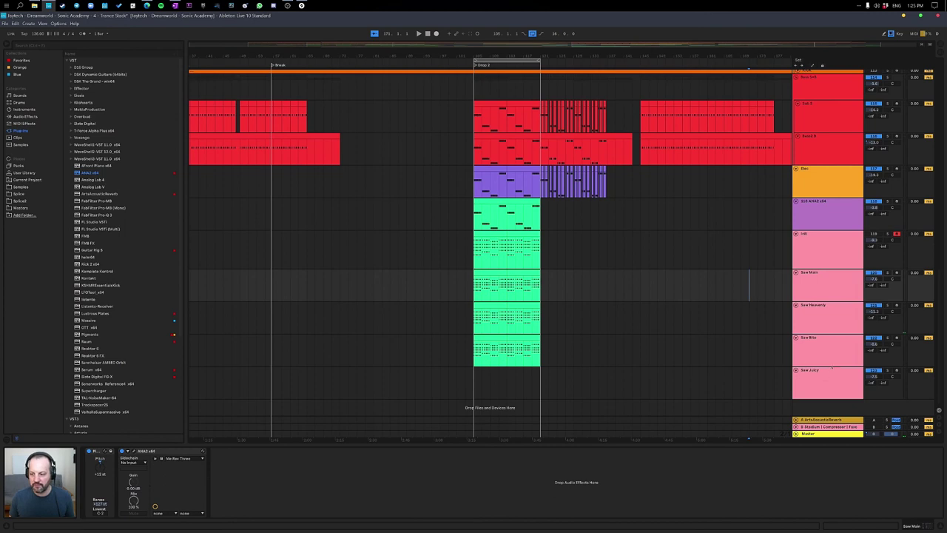
Copy both Saw Bite chord clips onto the Saw Juicy track at the start of Drop 2.
left_click(831, 353)
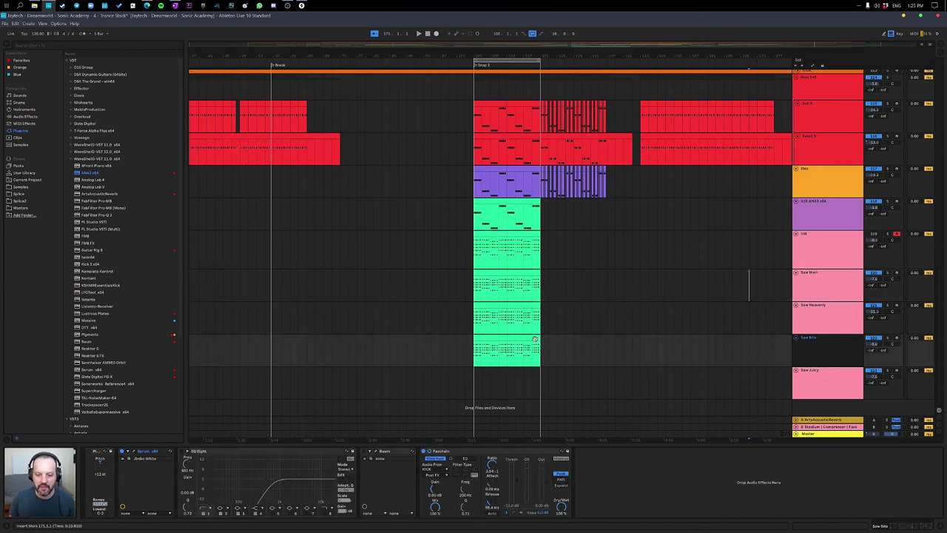
left_click_drag(542, 352, 469, 377)
key("ctrl+v")
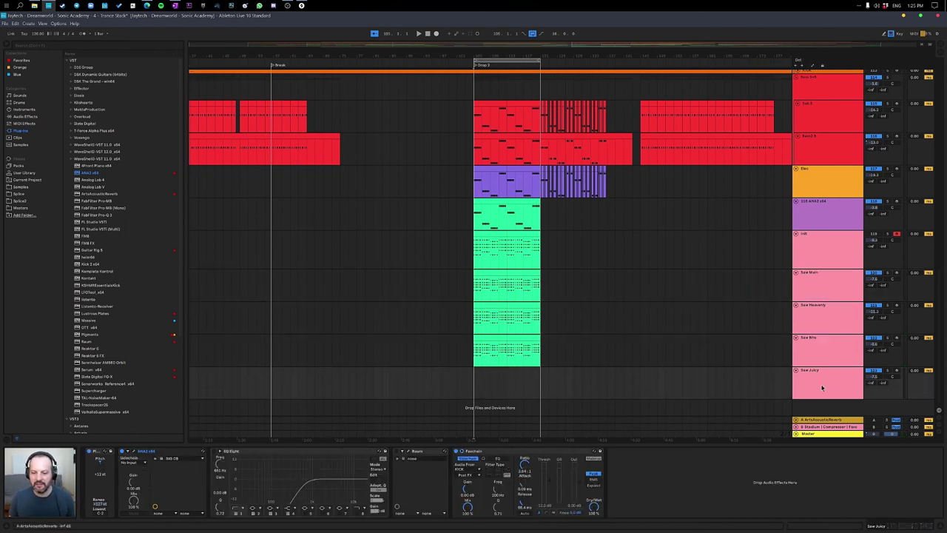
left_click(433, 392)
key("ctrl+v")
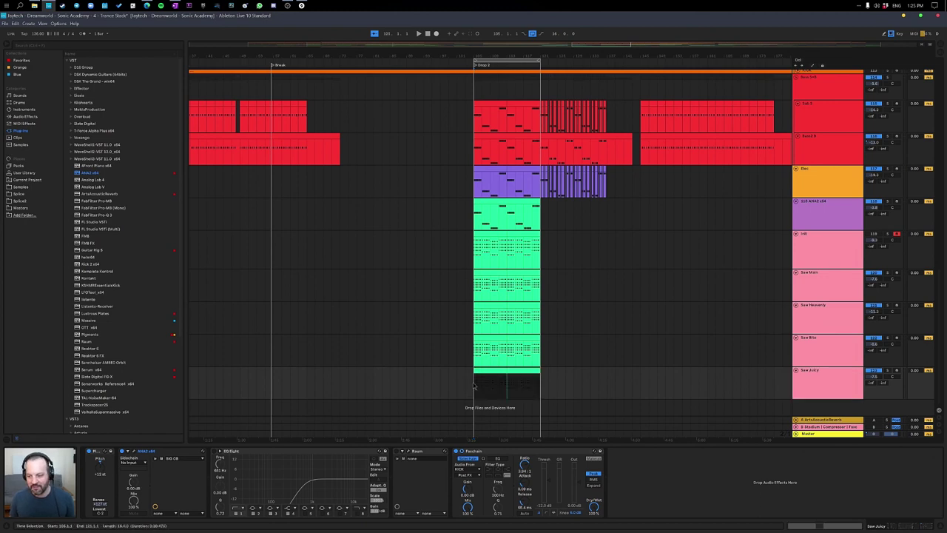
Play Drop 2, solo the Saw Juicy track, and examine its ANA2 synth patch.
key("space")
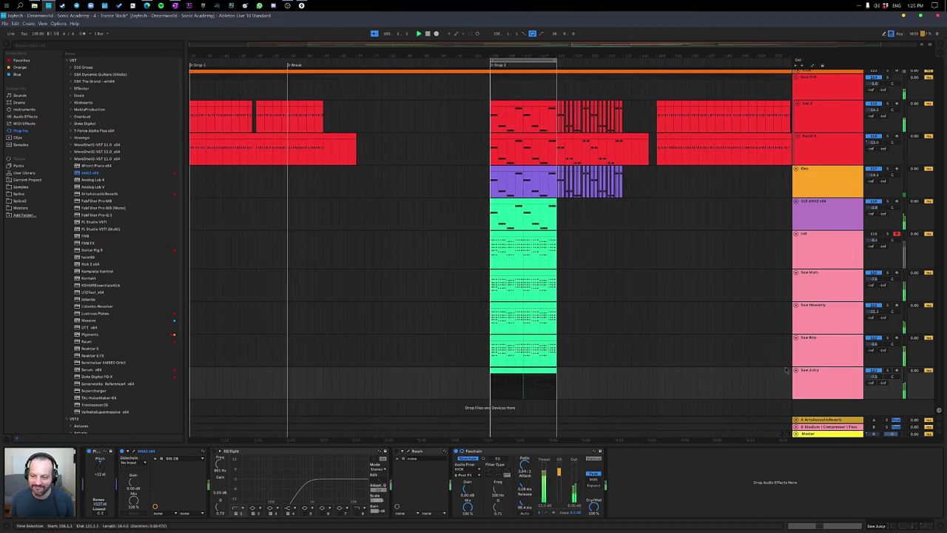
left_click(888, 375)
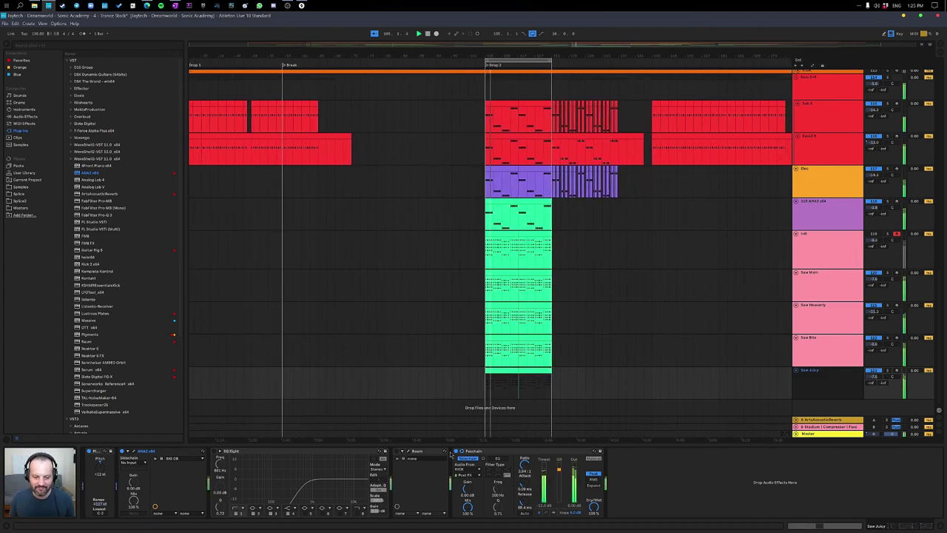
left_click(887, 371)
left_click(134, 451)
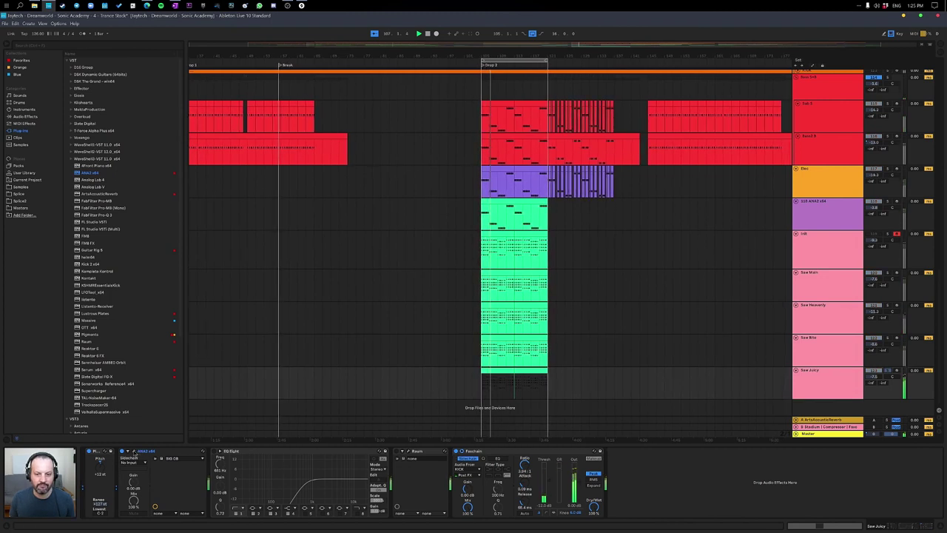
left_click(134, 451)
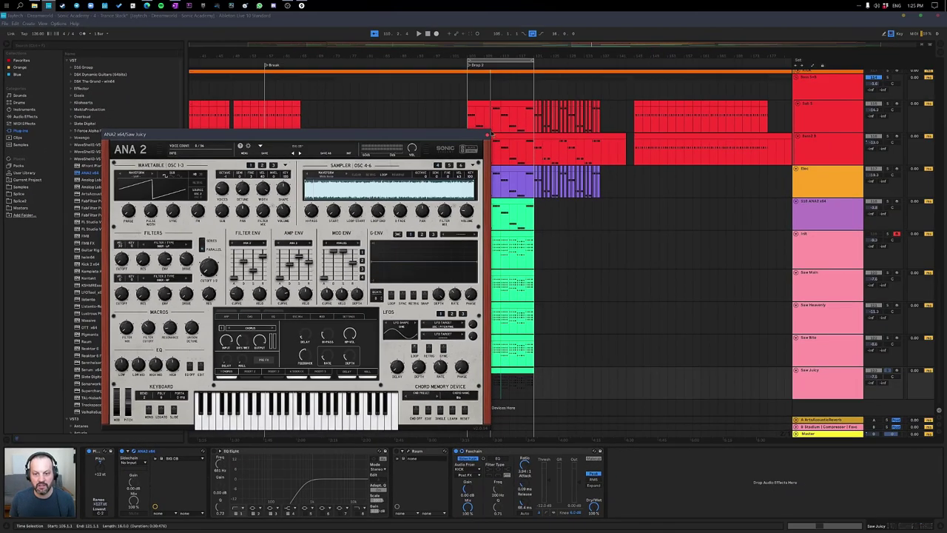
left_click(779, 33)
left_click(831, 381)
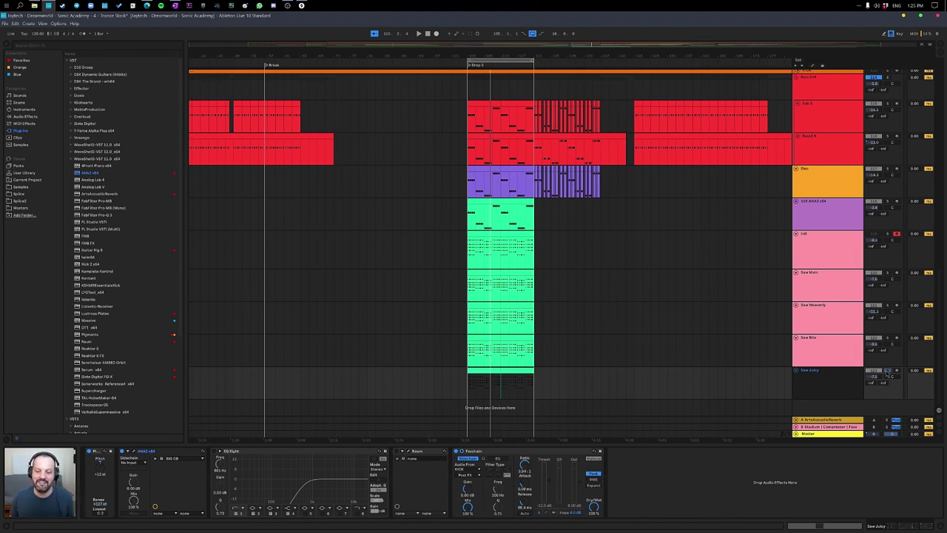
Unsolo Saw Juicy and audition the full saw stack together over Drop 2.
left_click(887, 370)
key("space")
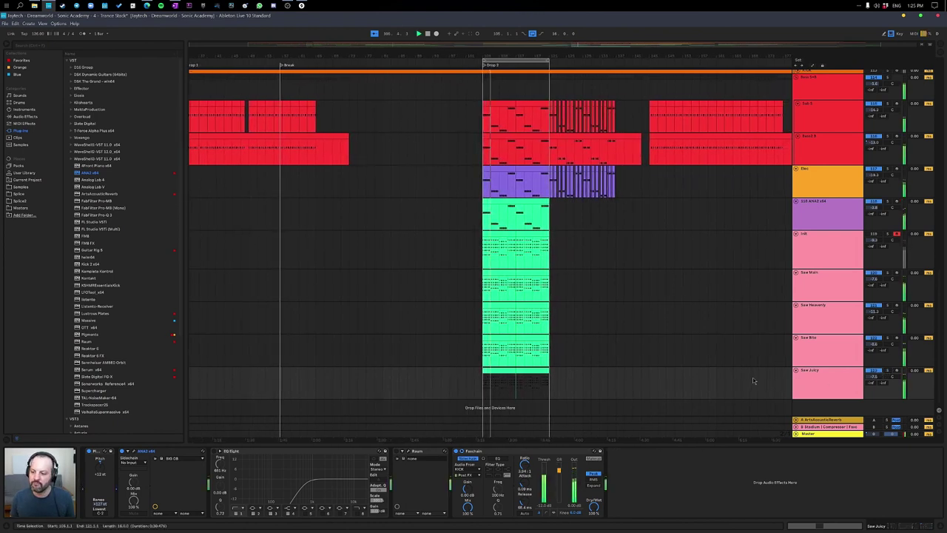
left_click(852, 380)
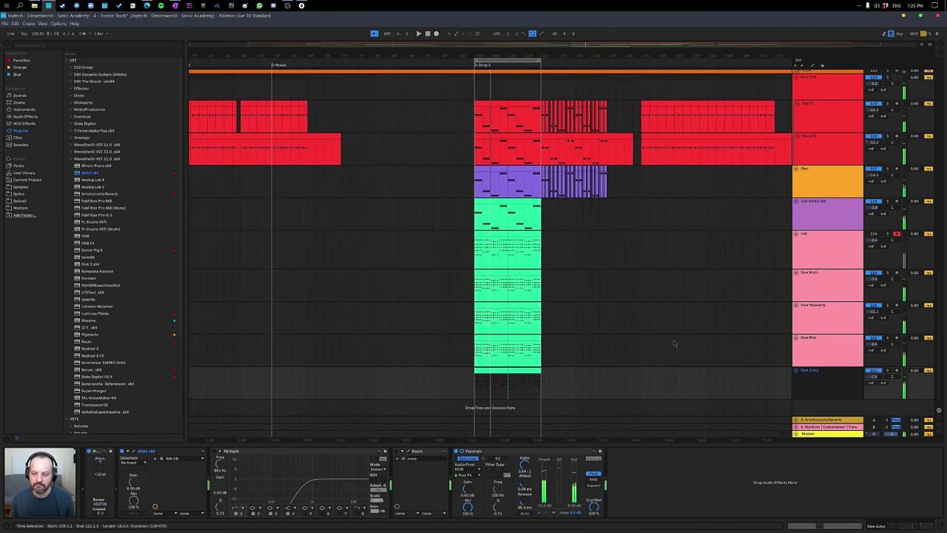
Collapse all tracks, expand the red bass group, and briefly unfold Saw Juicy to examine its chord clips against the bass.
left_click(816, 319)
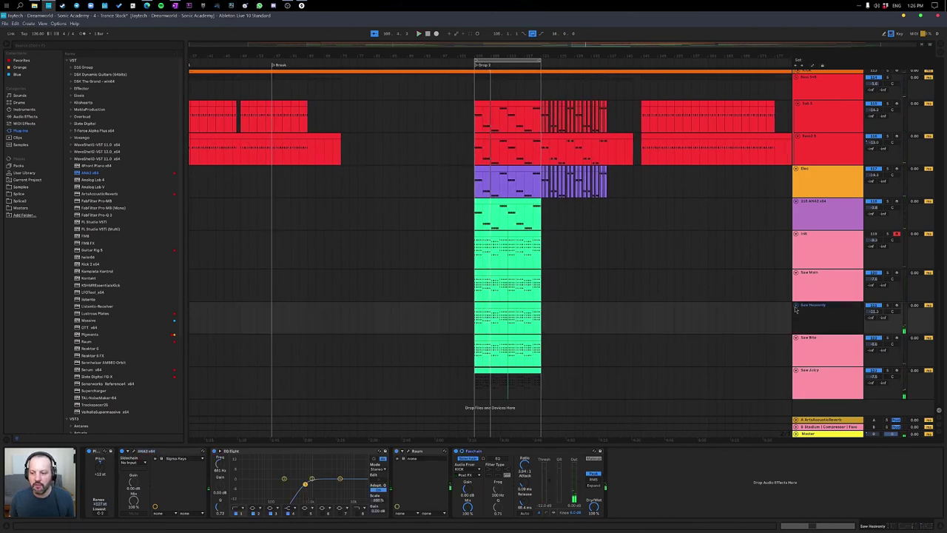
left_click(795, 307, "alt")
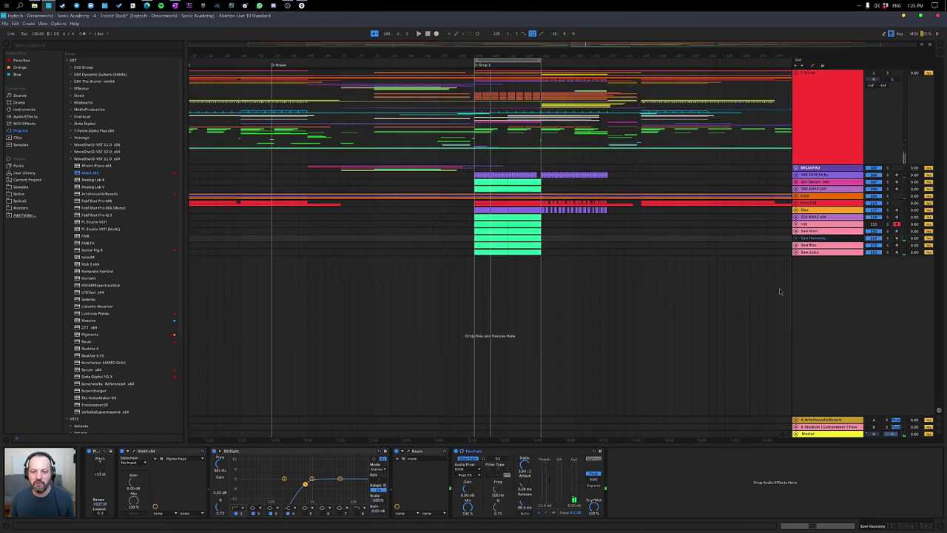
left_click(797, 205)
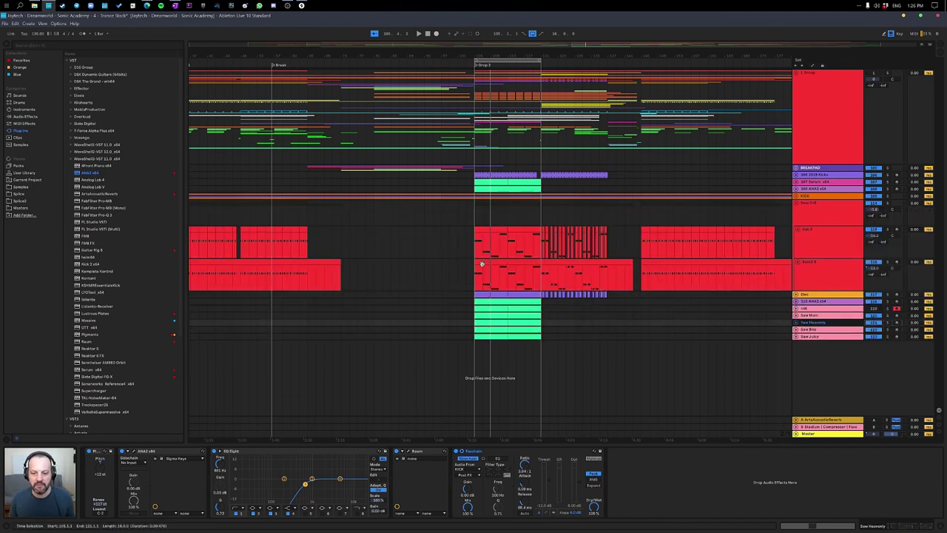
left_click(796, 336)
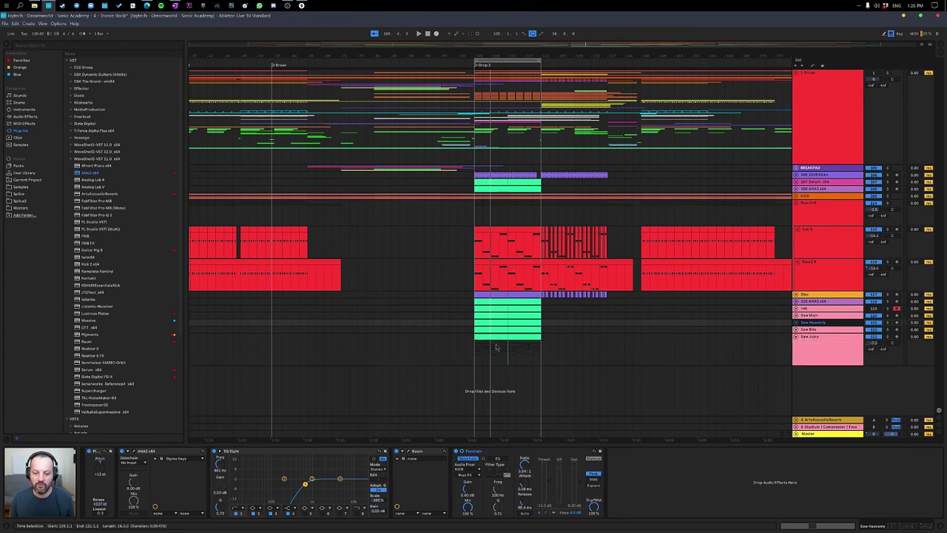
left_click(827, 346)
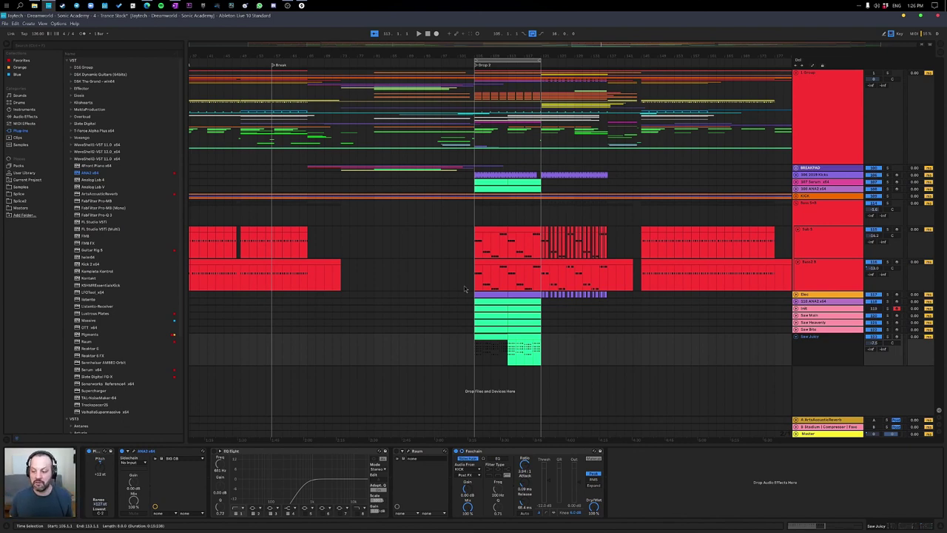
left_click(795, 337)
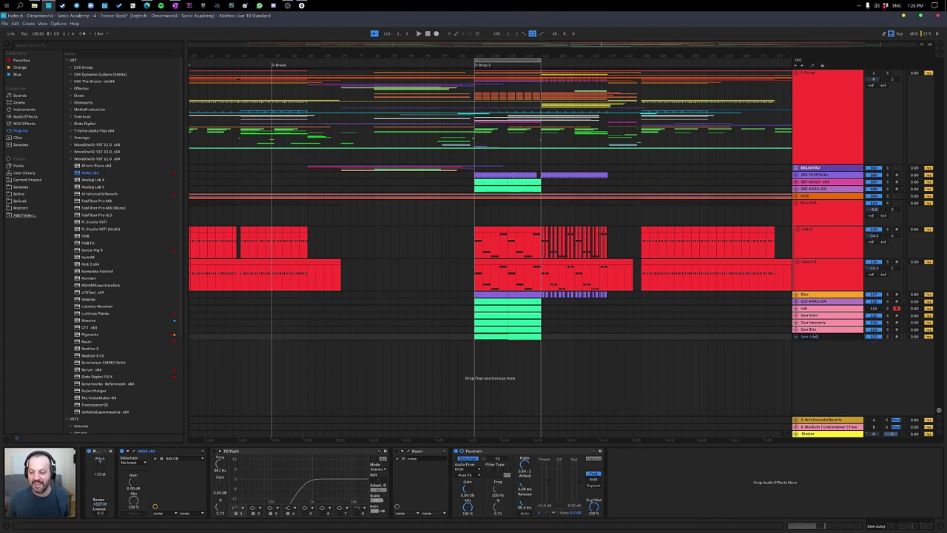
Step upward through the saw layer tracks from Saw Bite to review their device chains.
left_click(815, 330)
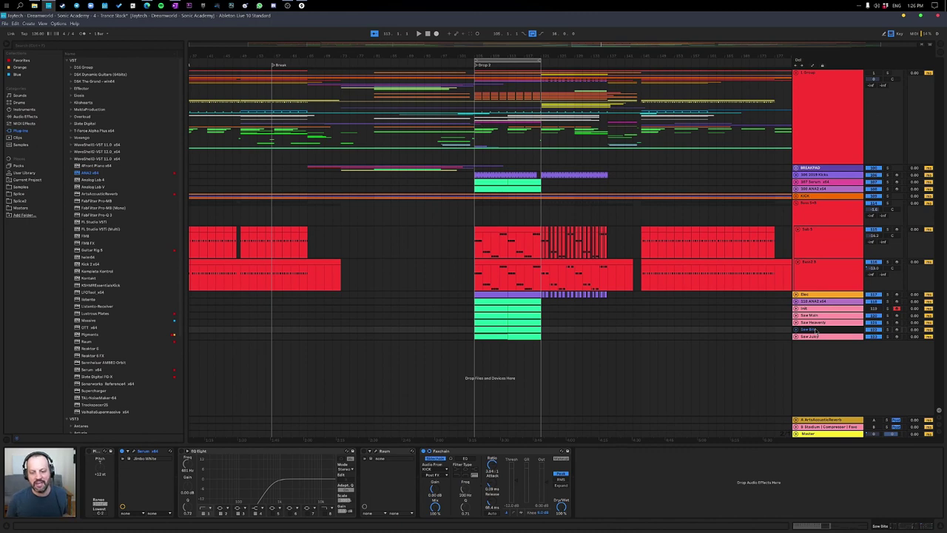
key("Up")
key("Up")
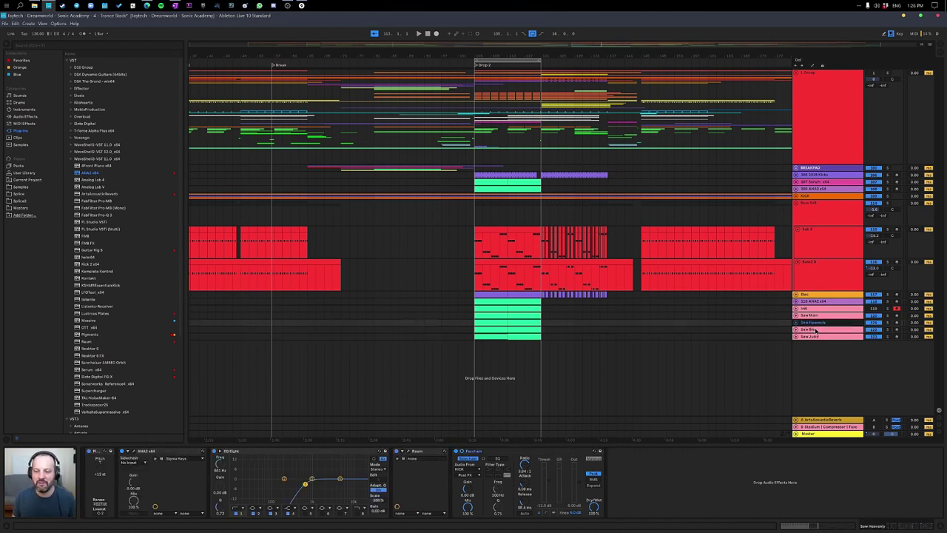